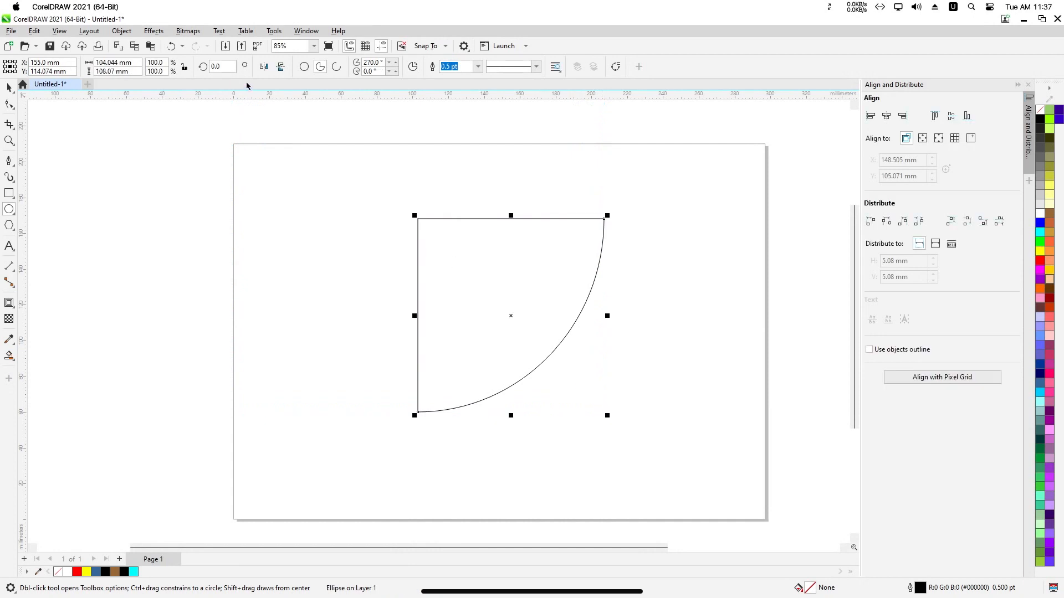
Turn the quarter pie back into a full ellipse and centre it on the page.
click(304, 67)
click(9, 88)
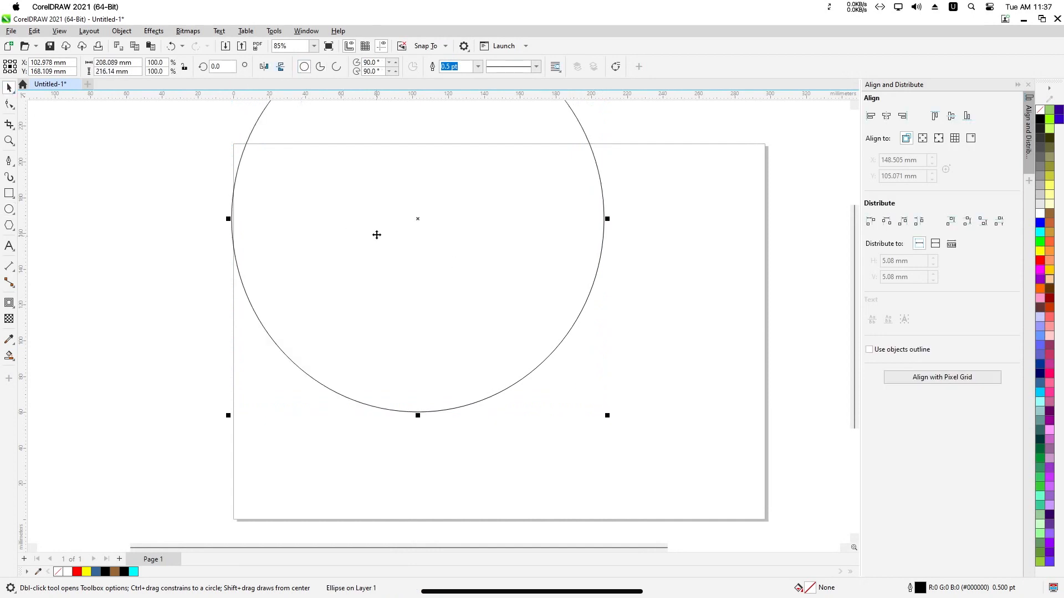
drag(417, 218, 528, 328)
key(p)
Scale the ellipse down to about 115 by 119 mm and keep it centred on the page.
drag(689, 137, 600, 244)
key(p)
click(705, 239)
click(486, 341)
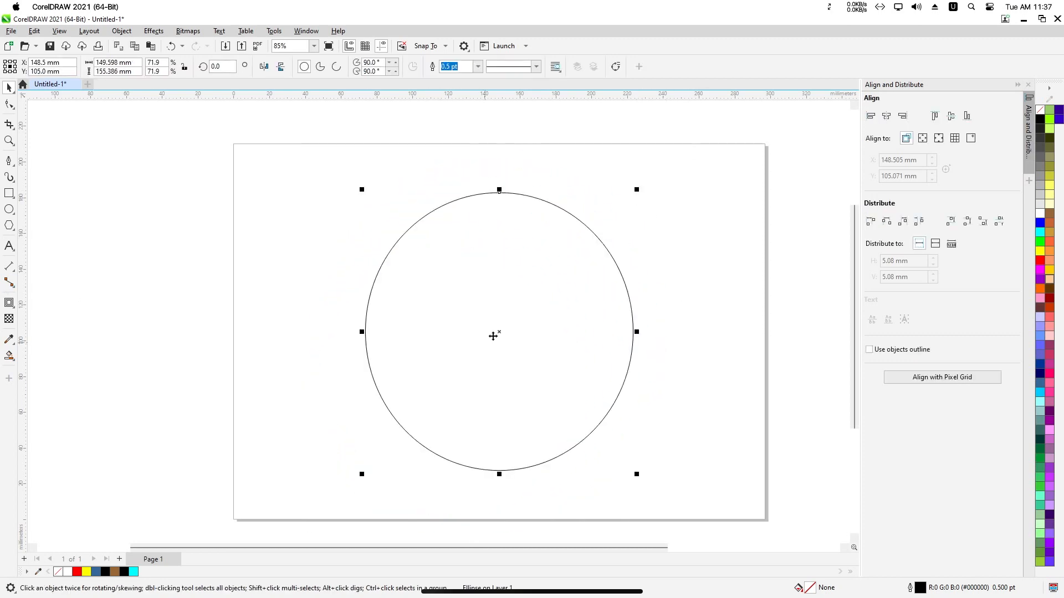
drag(637, 190, 574, 263)
key(p)
click(328, 290)
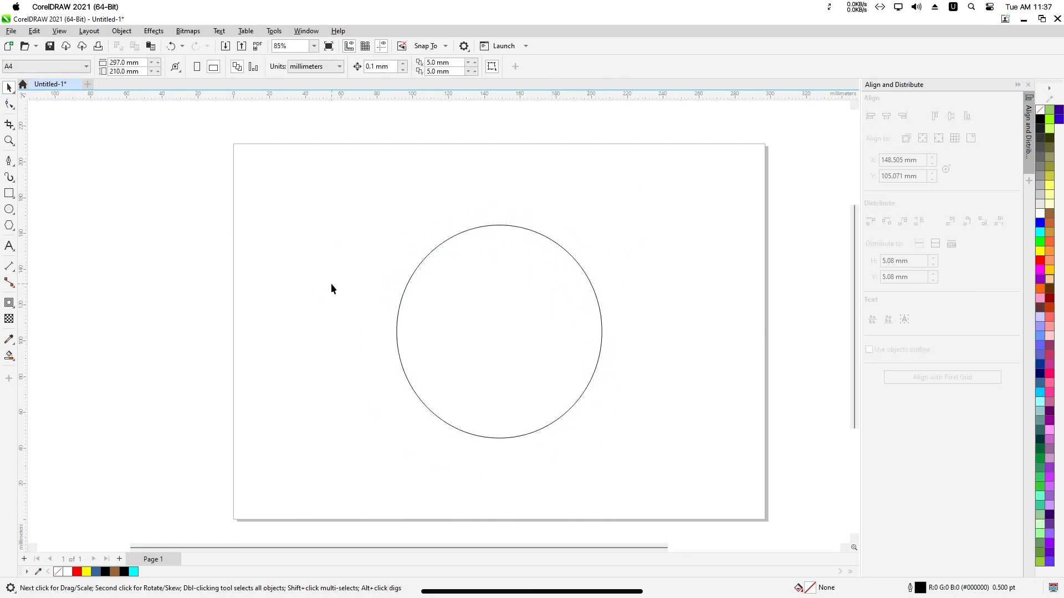
drag(448, 241, 81, 197)
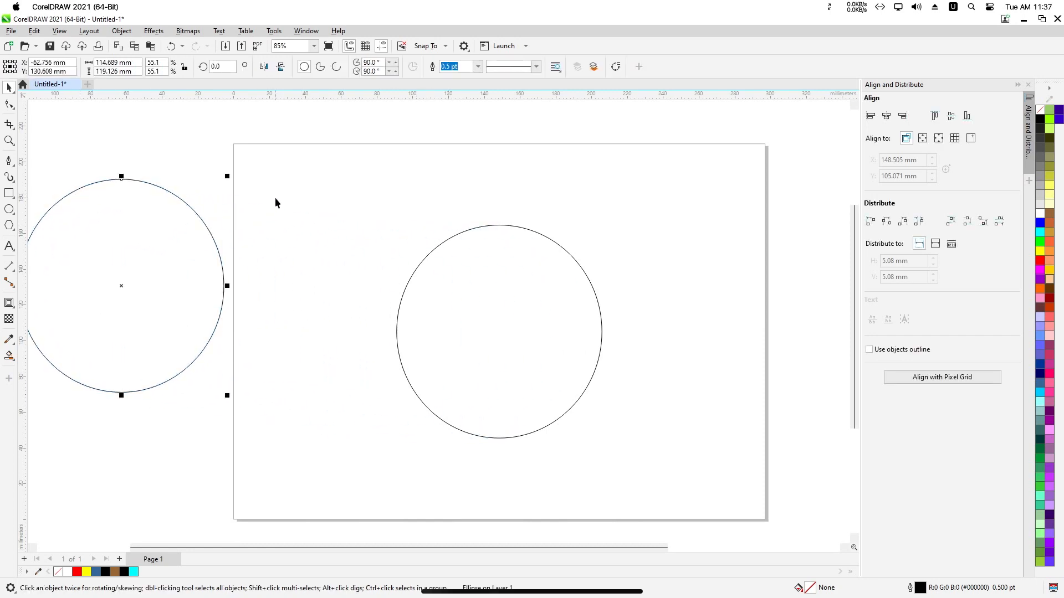
key(ctrl+z)
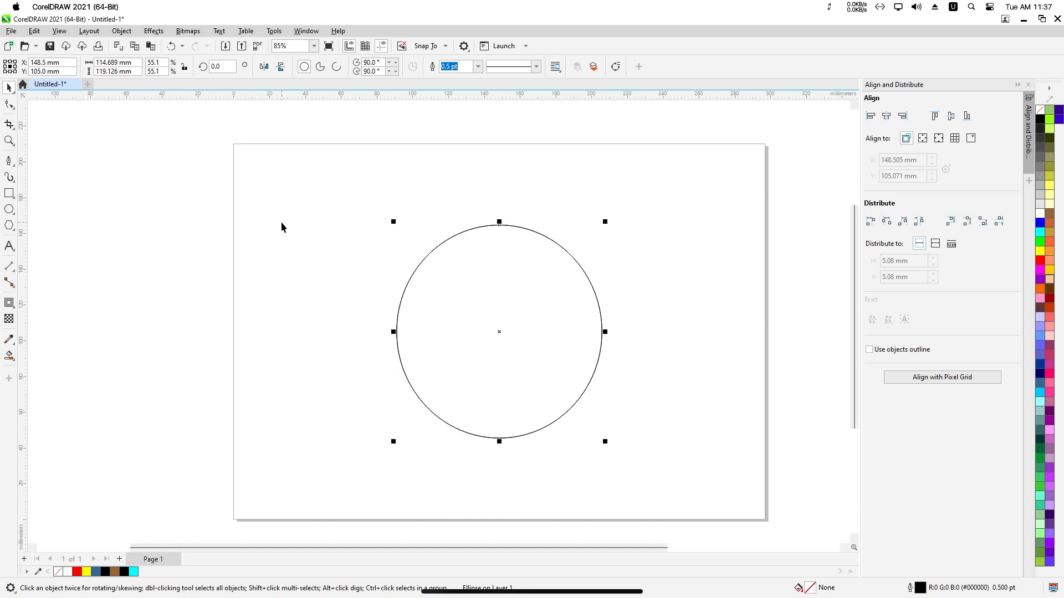
click(258, 247)
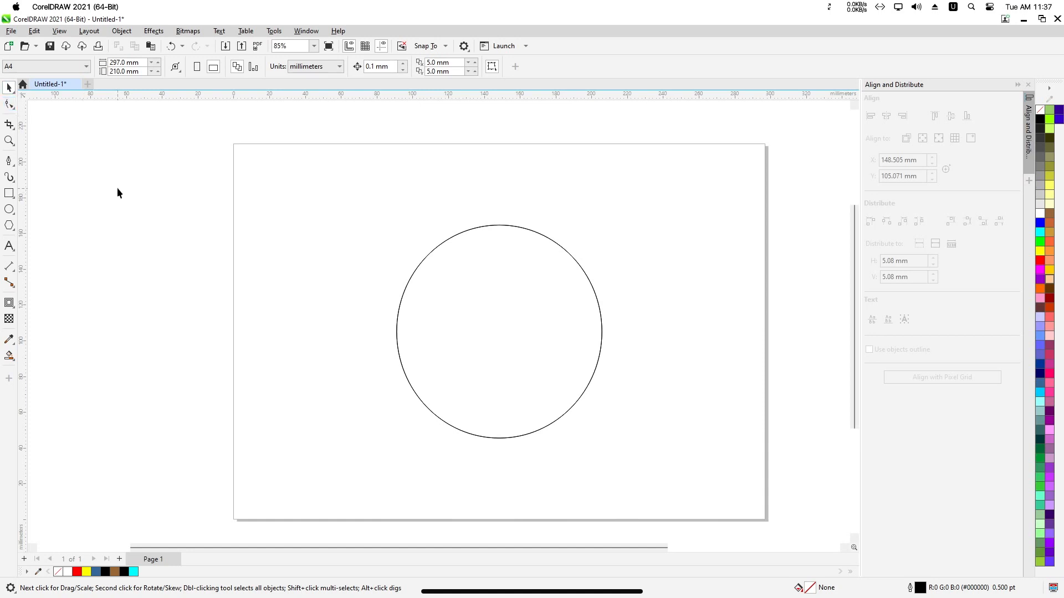
Add the artistic text "hp" in Arial, sized about 41 by 38 mm, at the page's right edge beside the ellipse.
key(F8)
click(435, 288)
text(H)
key(BackSpace)
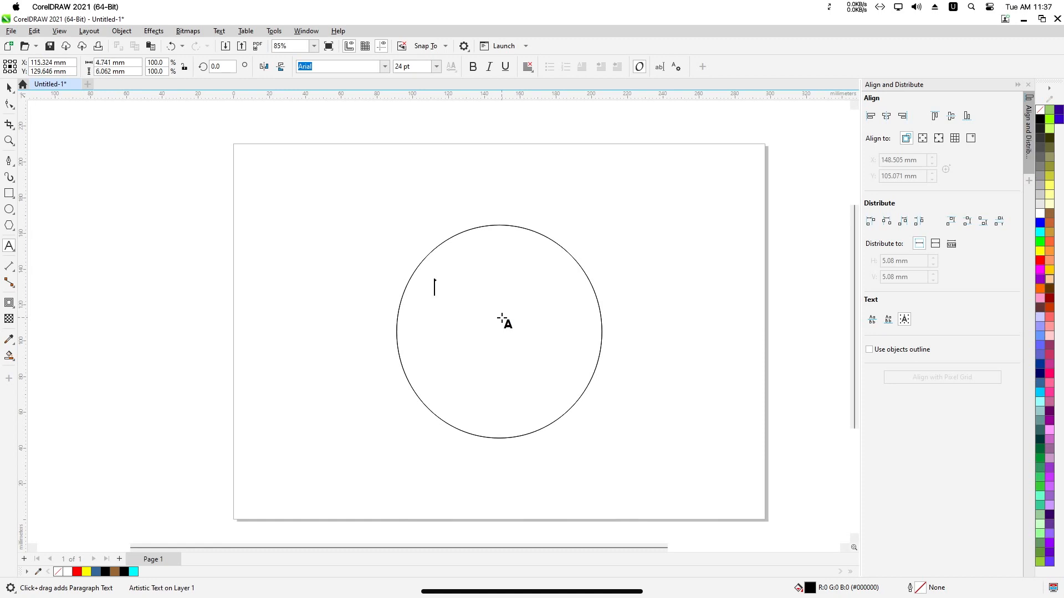
key(Escape)
drag(446, 291, 806, 211)
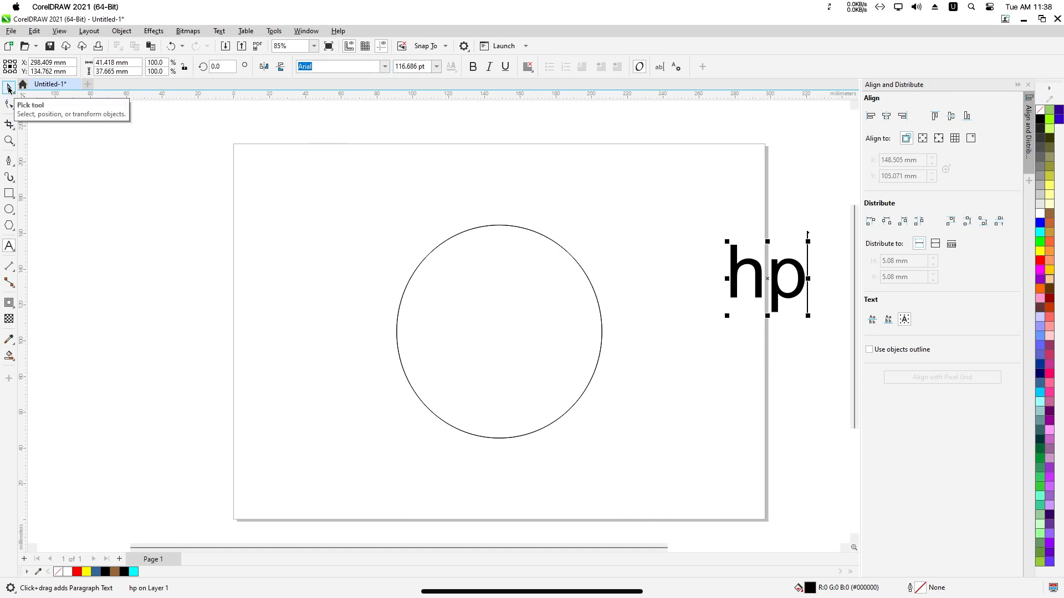
click(8, 88)
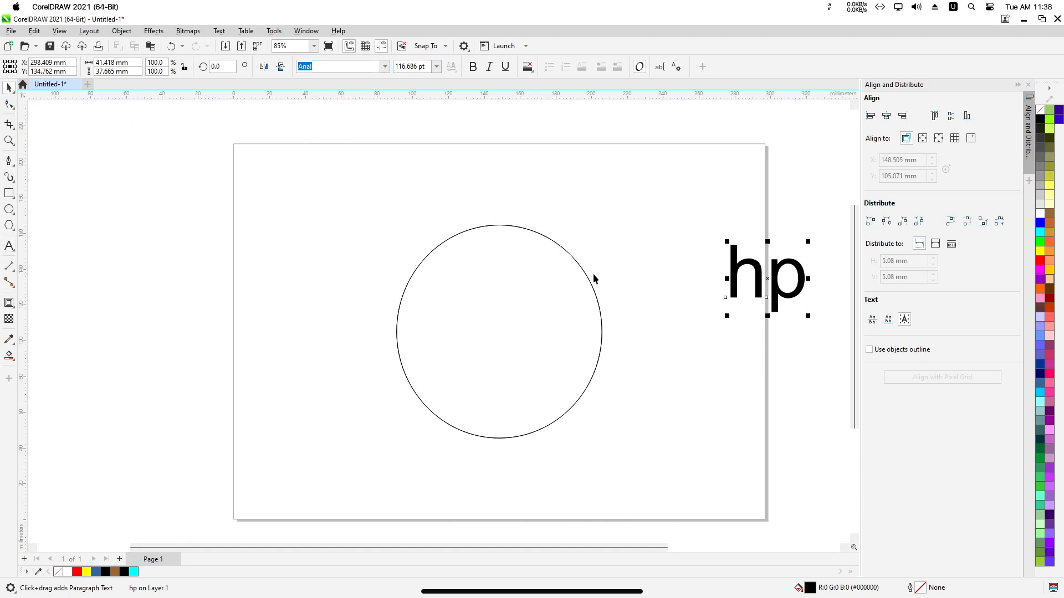
Centre the "hp" text on the page inside the ellipse.
click(646, 194)
scroll(806, 288, up, 4)
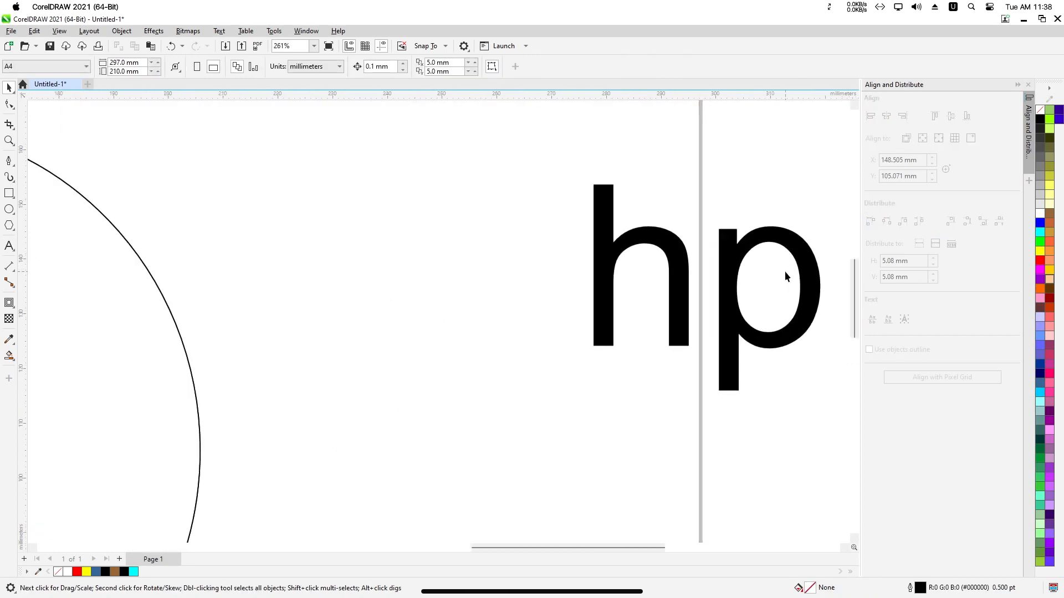
scroll(773, 258, down, 3)
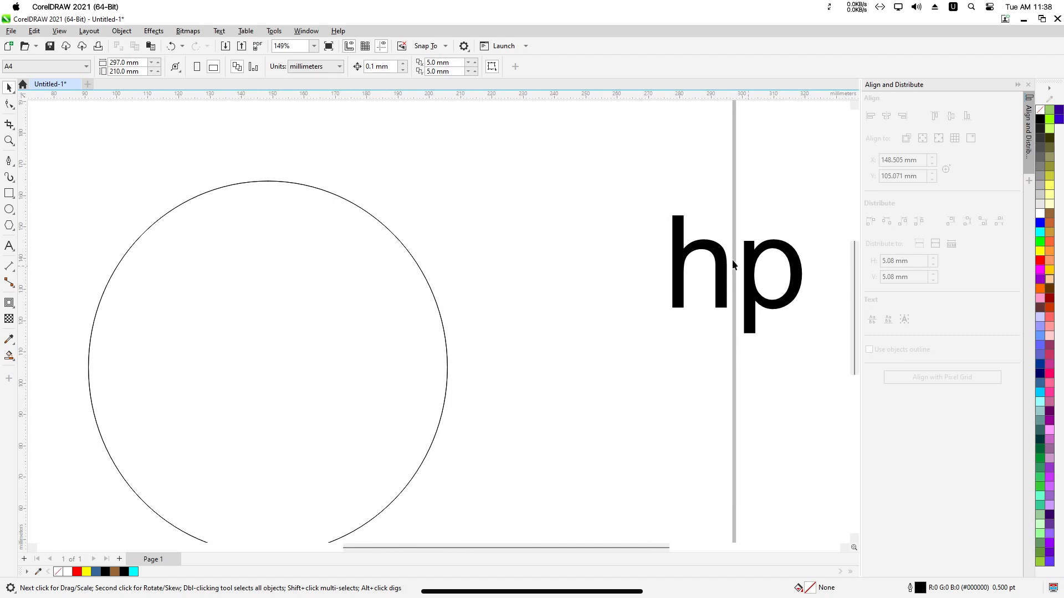
scroll(706, 297, down, 4)
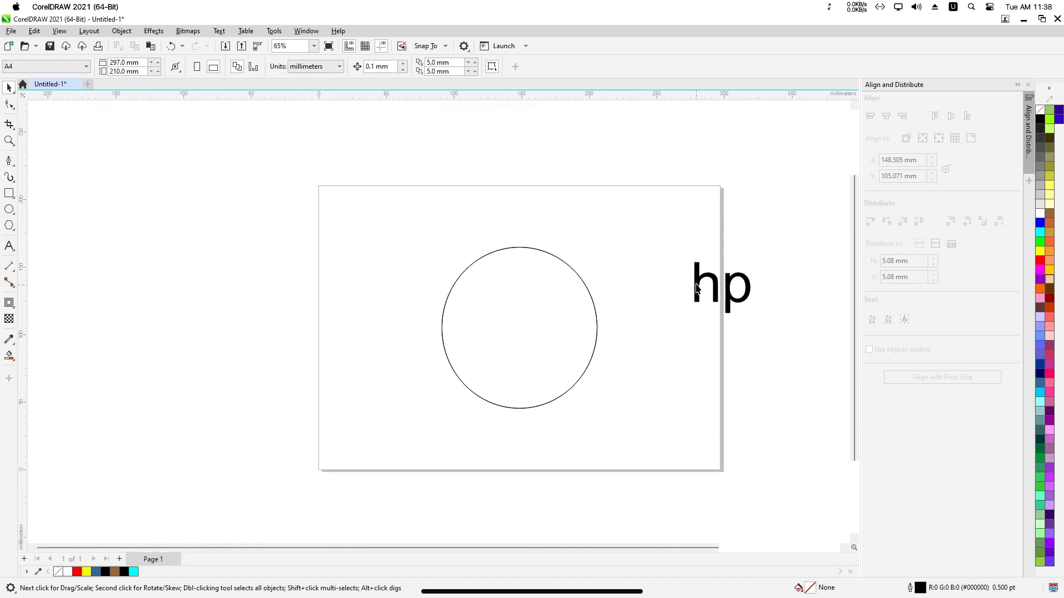
click(696, 288)
drag(696, 289, 558, 316)
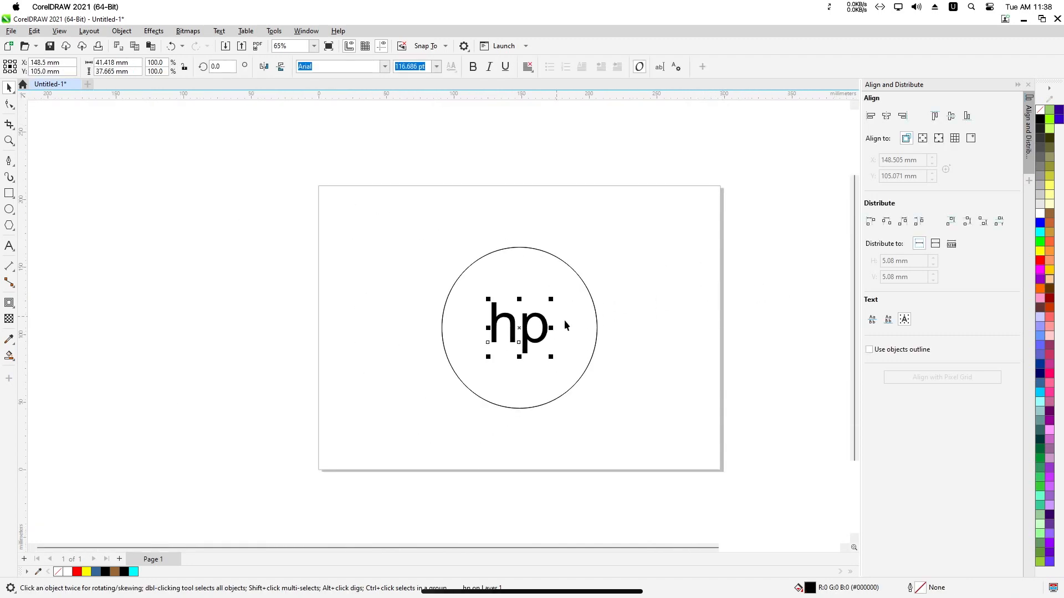
Enlarge the "hp" text to about 83 by 75 mm and centre it on the page again.
scroll(525, 358, up, 4)
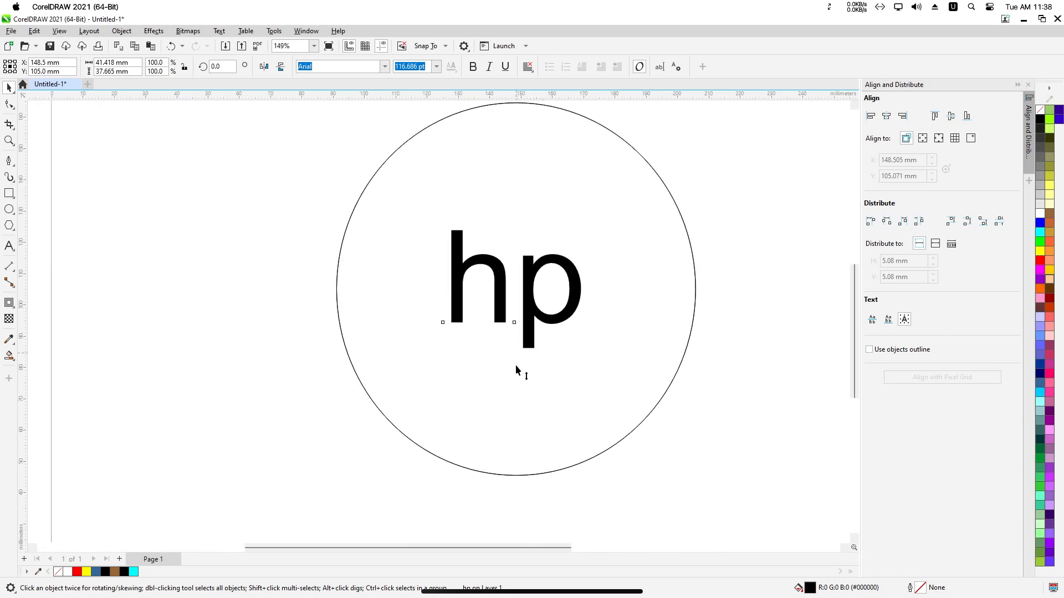
key(ctrl+z)
drag(585, 230, 681, 151)
key(Escape)
drag(625, 193, 664, 160)
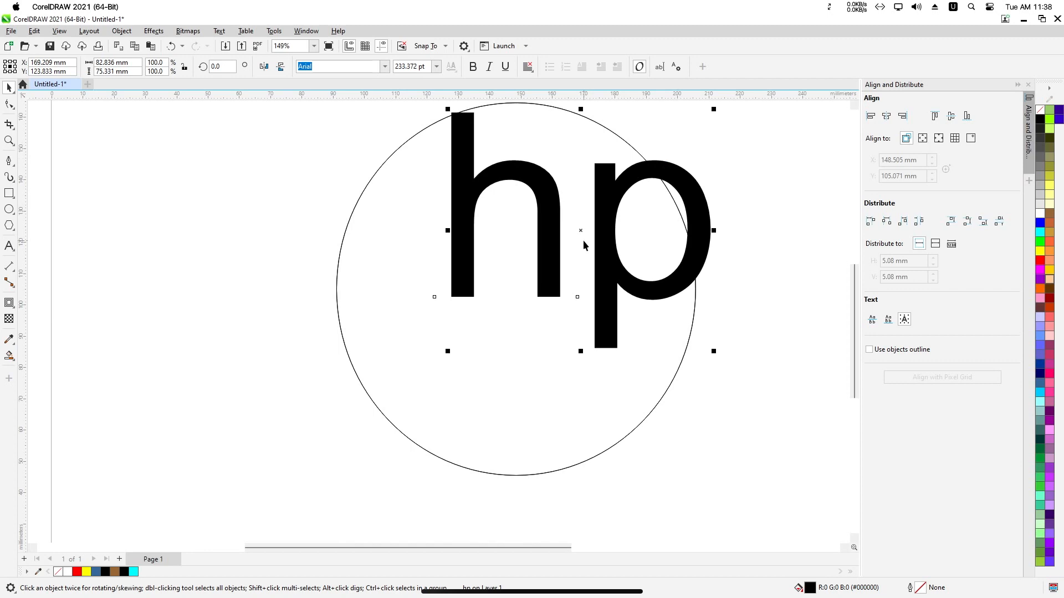
key(p)
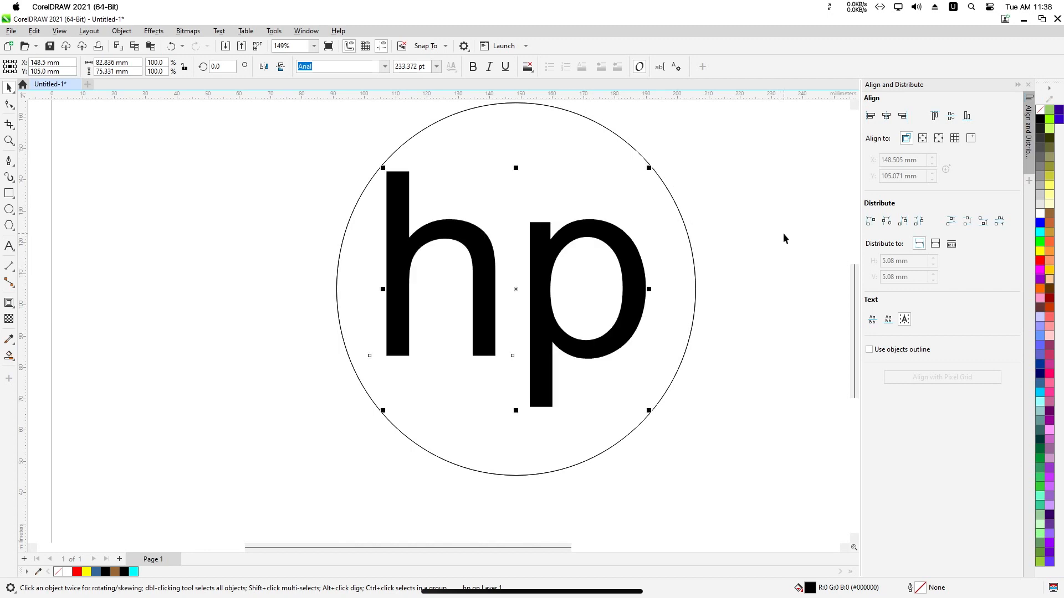
click(746, 248)
key(ctrl+a)
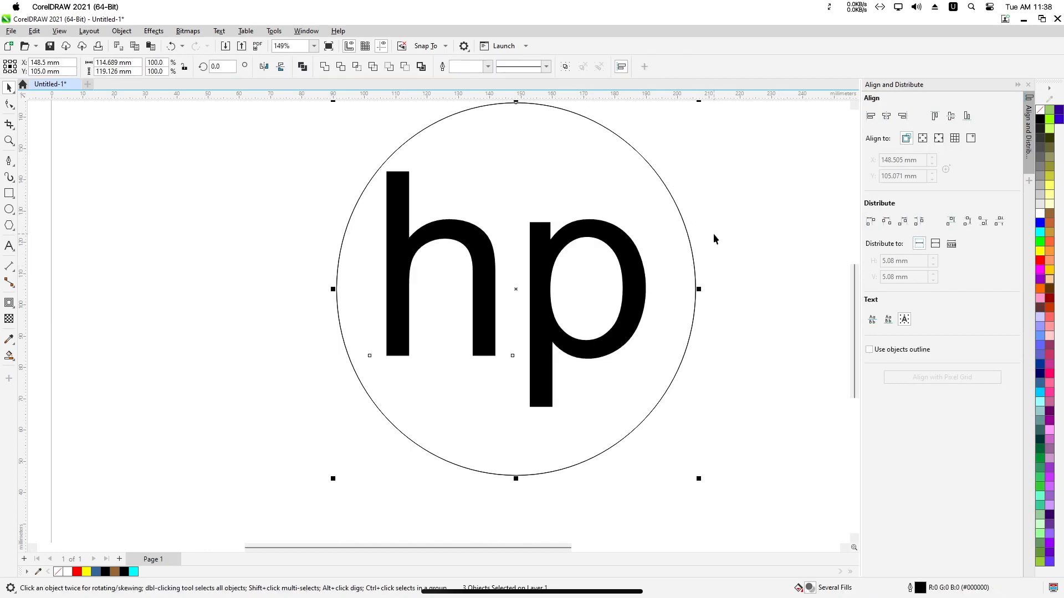
click(753, 215)
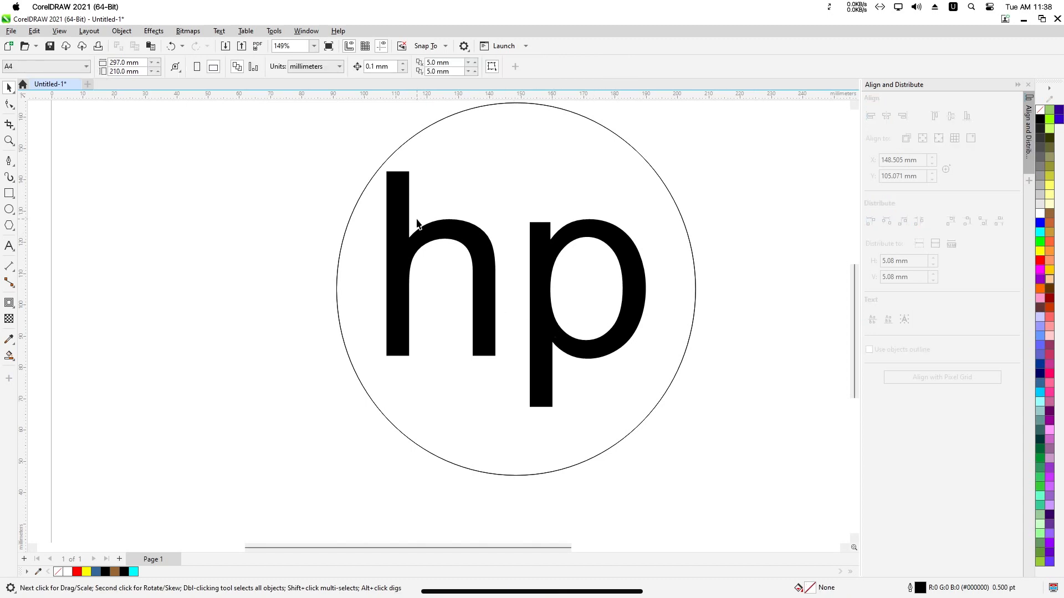
key(ctrl+a)
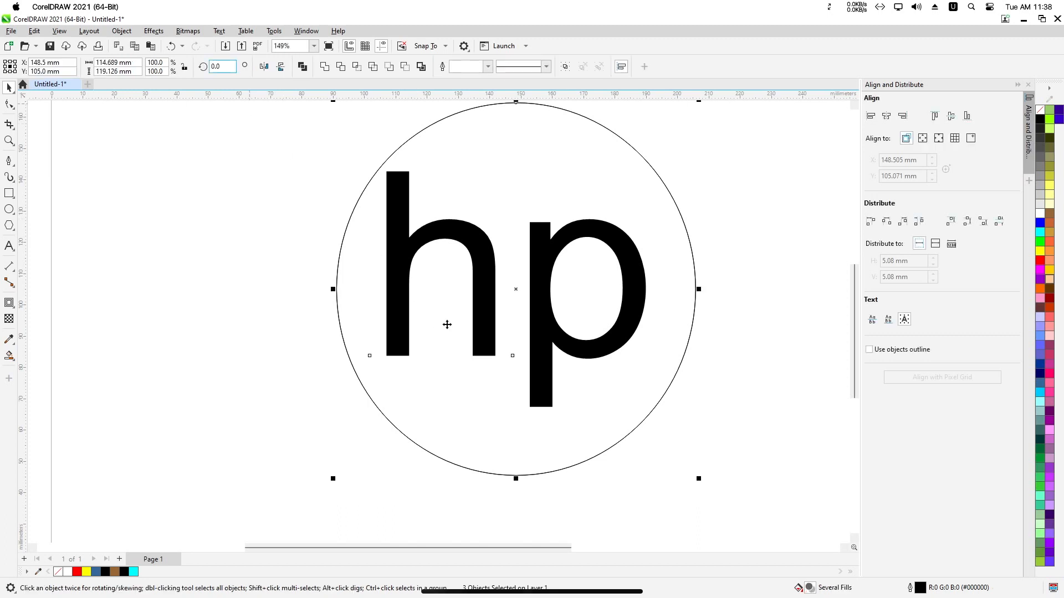
click(105, 154)
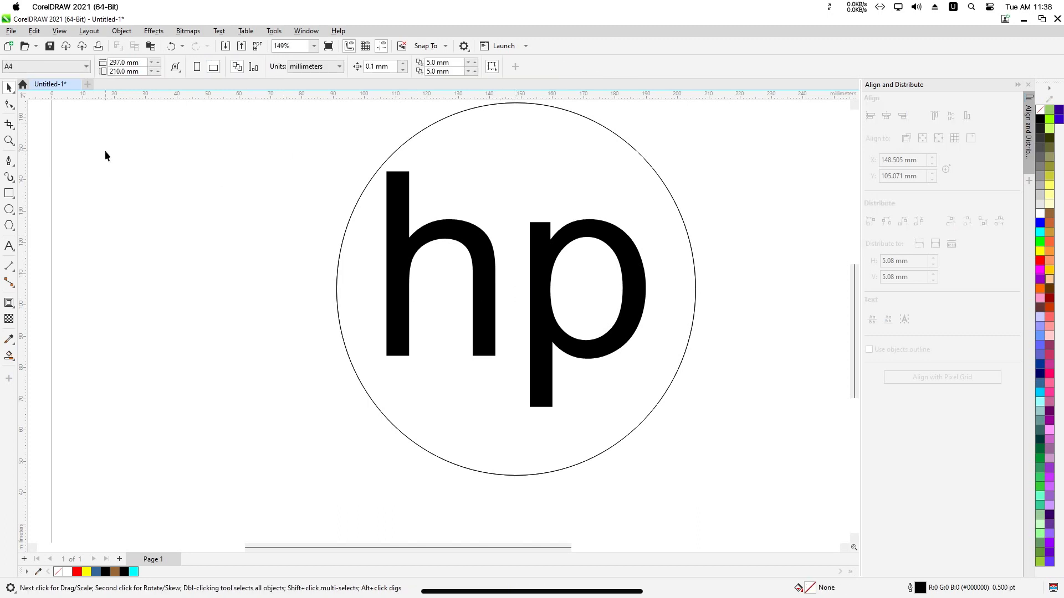
click(392, 176)
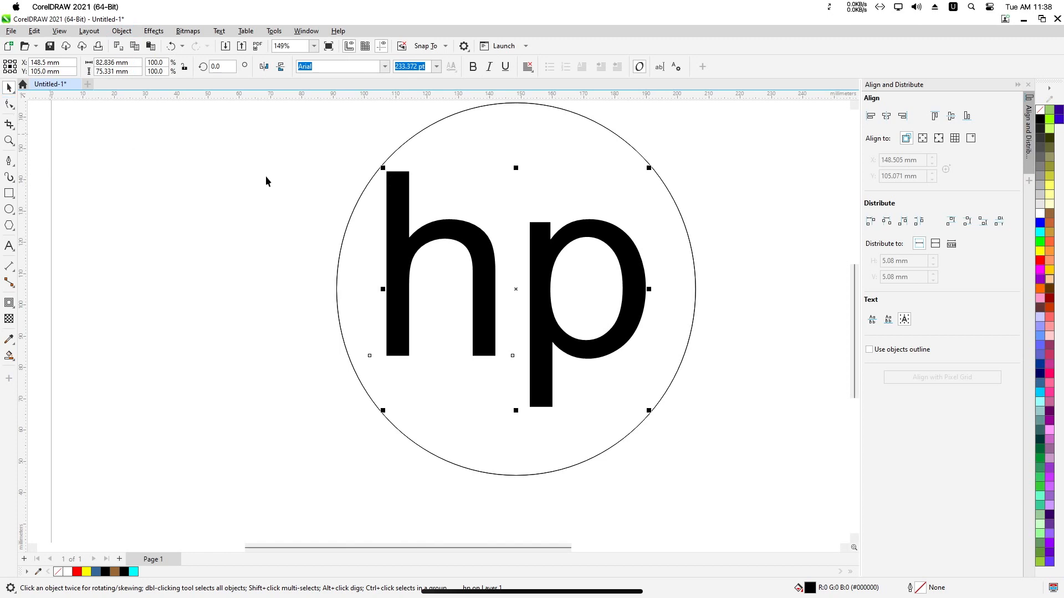
right_click(390, 206)
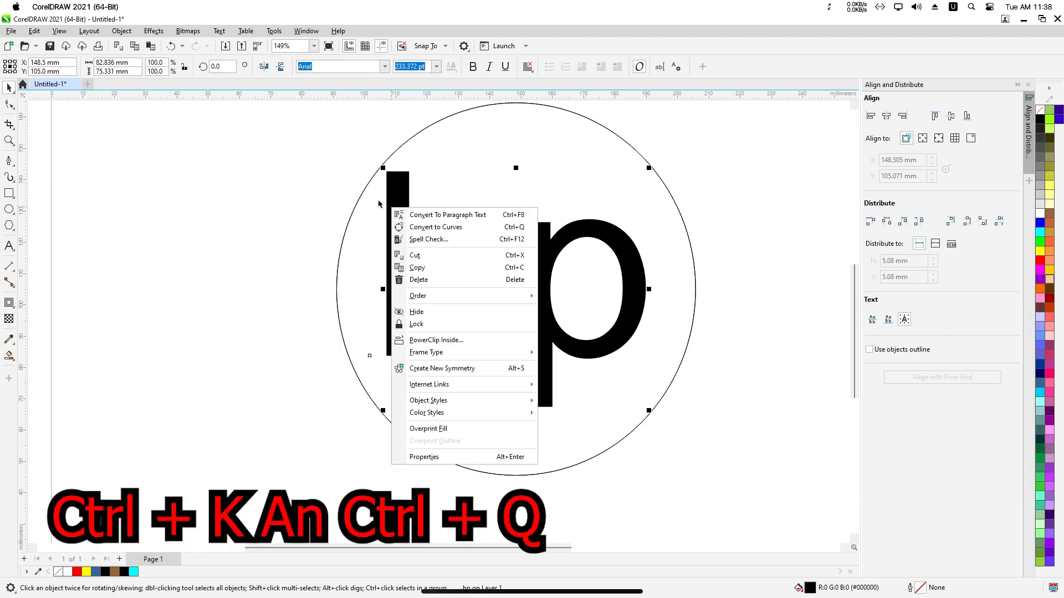
click(443, 227)
right_click(403, 223)
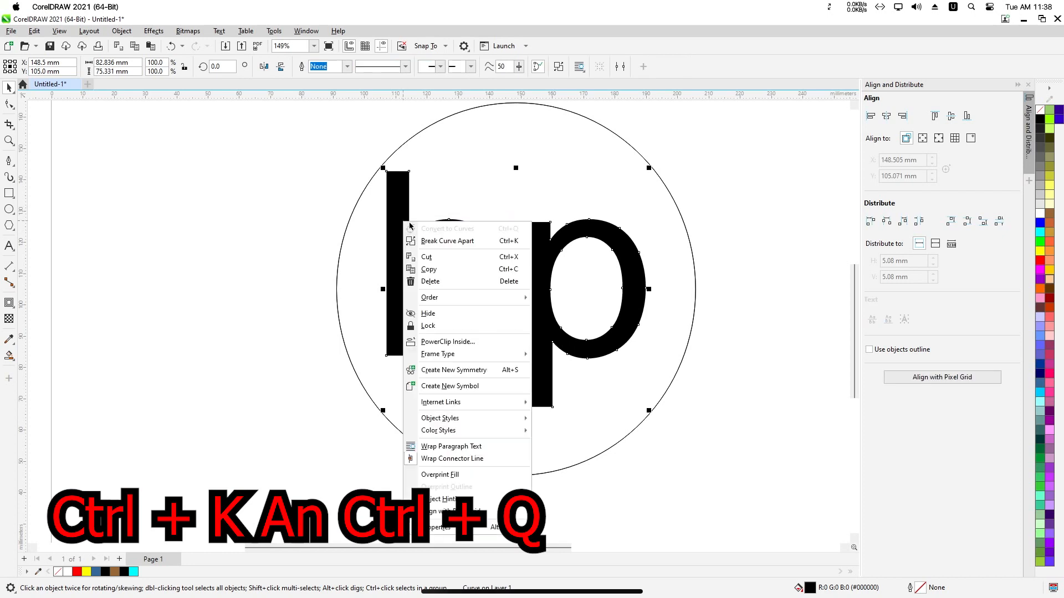
key(ctrl+z)
Break the "hp" text apart into separate letters and convert both letters to curves.
click(404, 214)
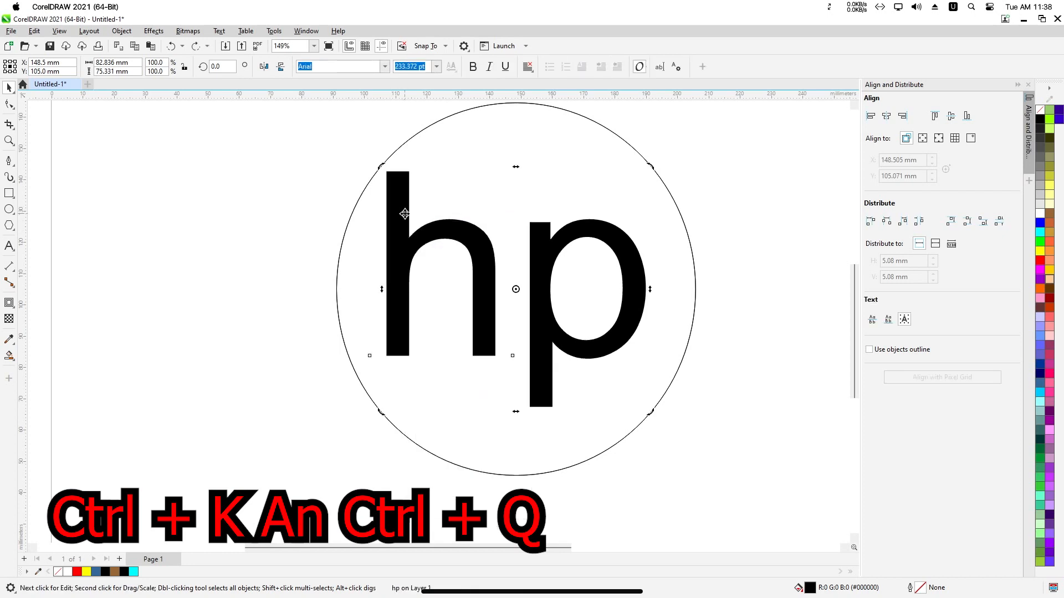
key(ctrl+k)
click(401, 219)
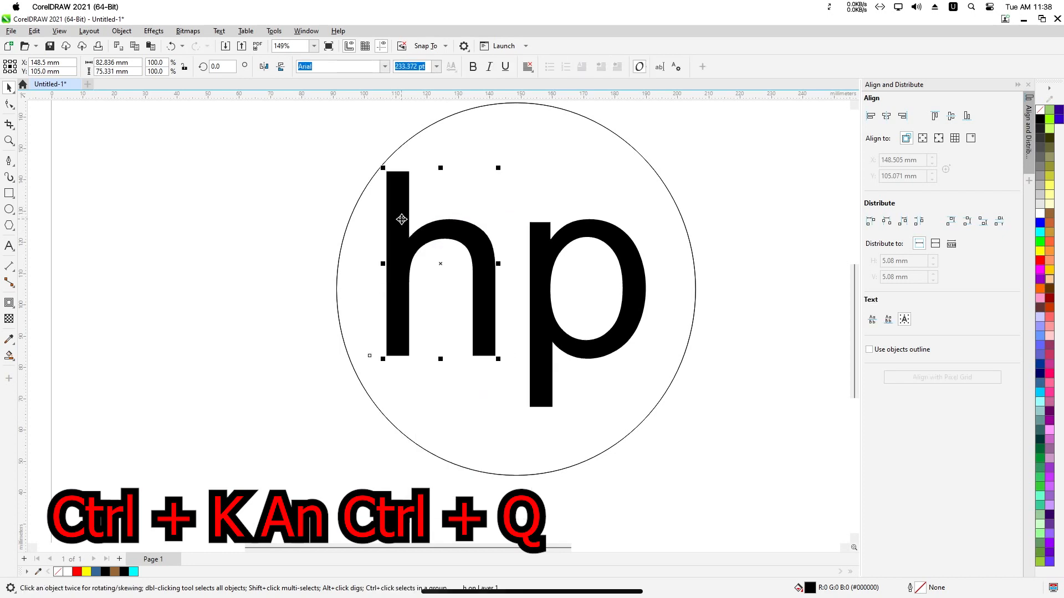
shift+click(541, 257)
key(ctrl+q)
click(236, 228)
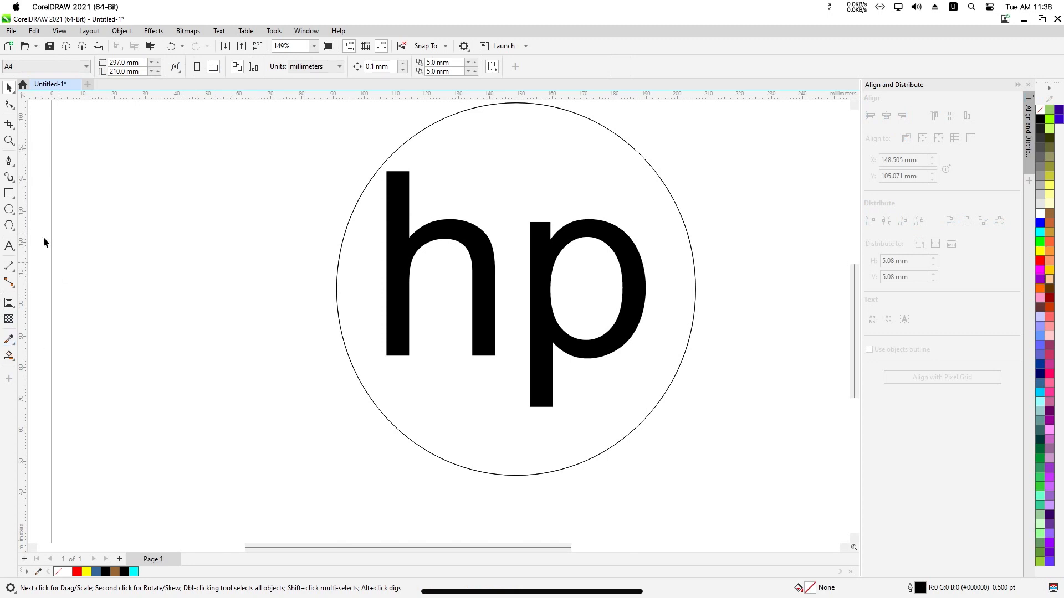
With the Shape tool, raise the two top nodes of the h's stem so that it extends past the ellipse.
click(393, 222)
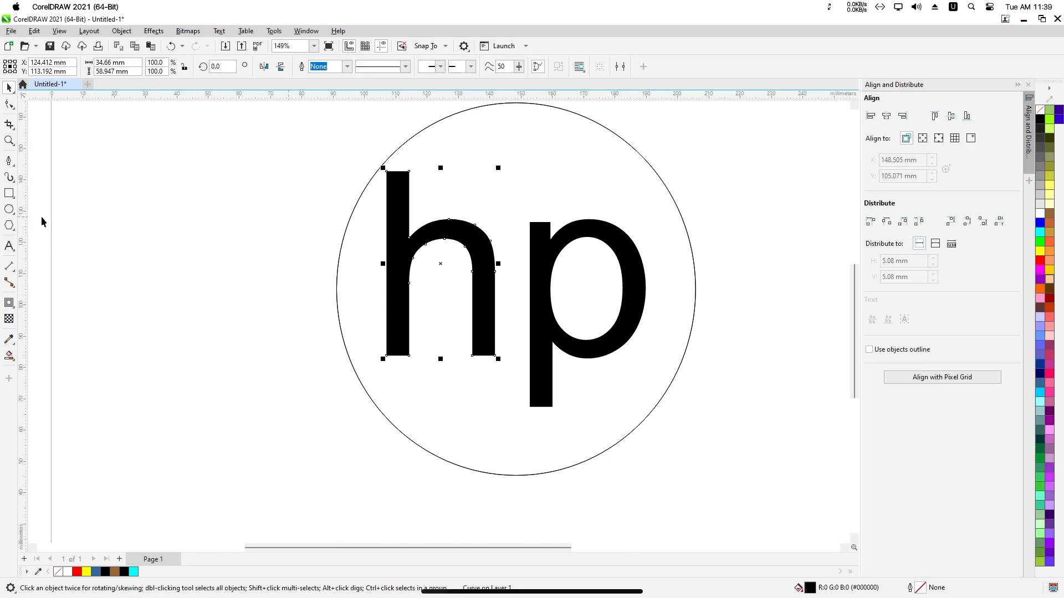
click(9, 104)
scroll(416, 167, up, 3)
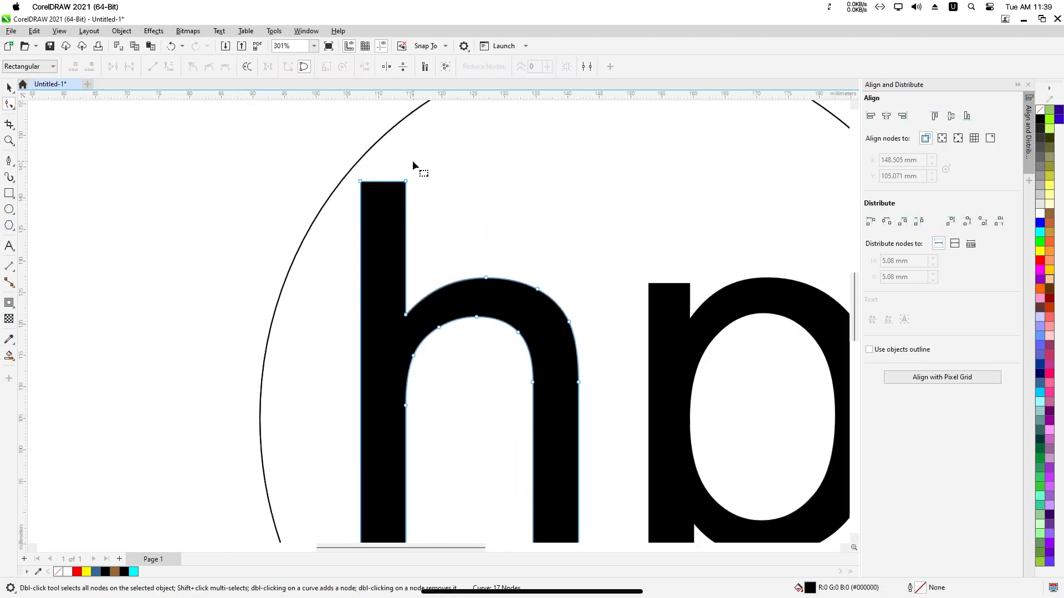
click(363, 183)
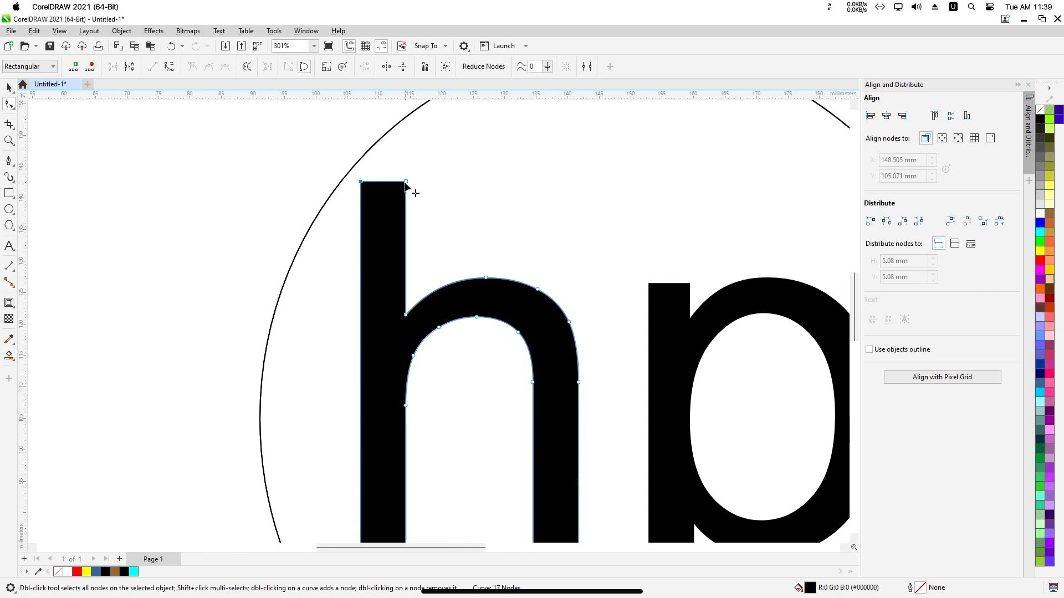
scroll(451, 195, down, 2)
scroll(451, 193, down, 2)
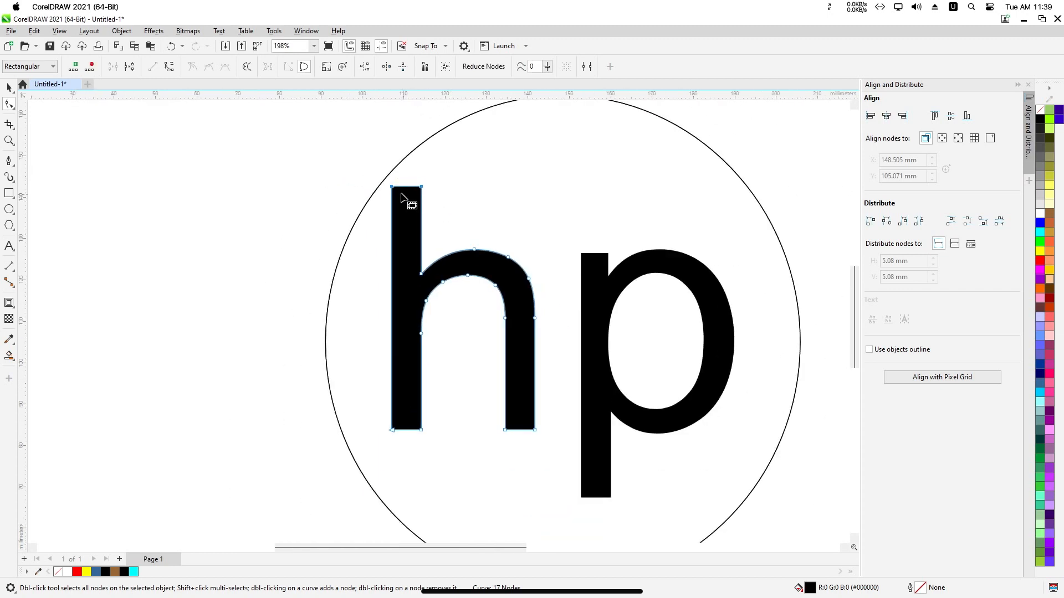
drag(393, 189, 398, 138)
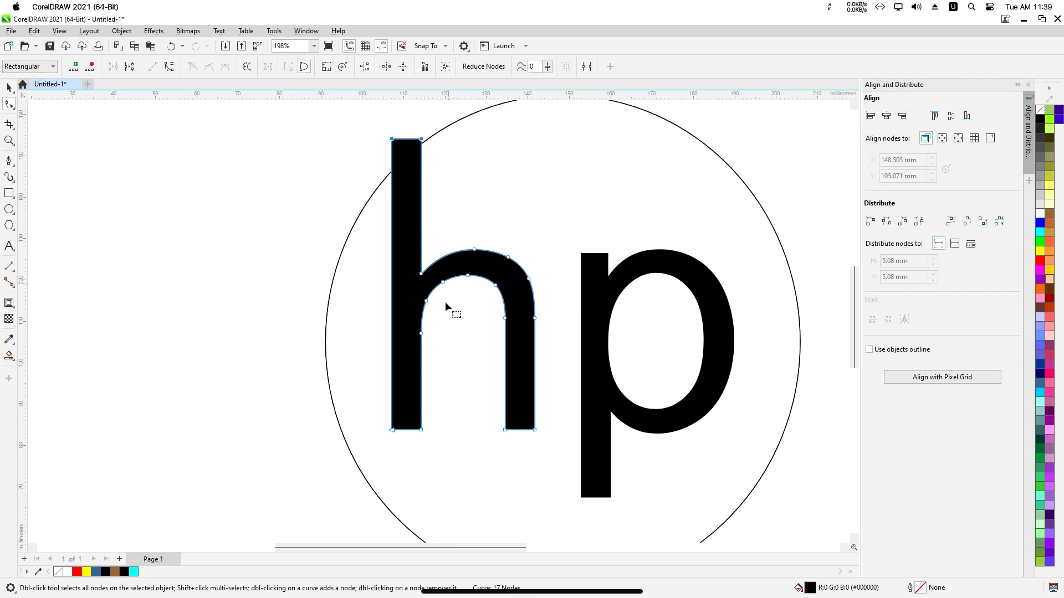
Move the four bottom nodes of the h down together, lengthening both legs nearly to the foot of the p.
scroll(394, 431, up, 2)
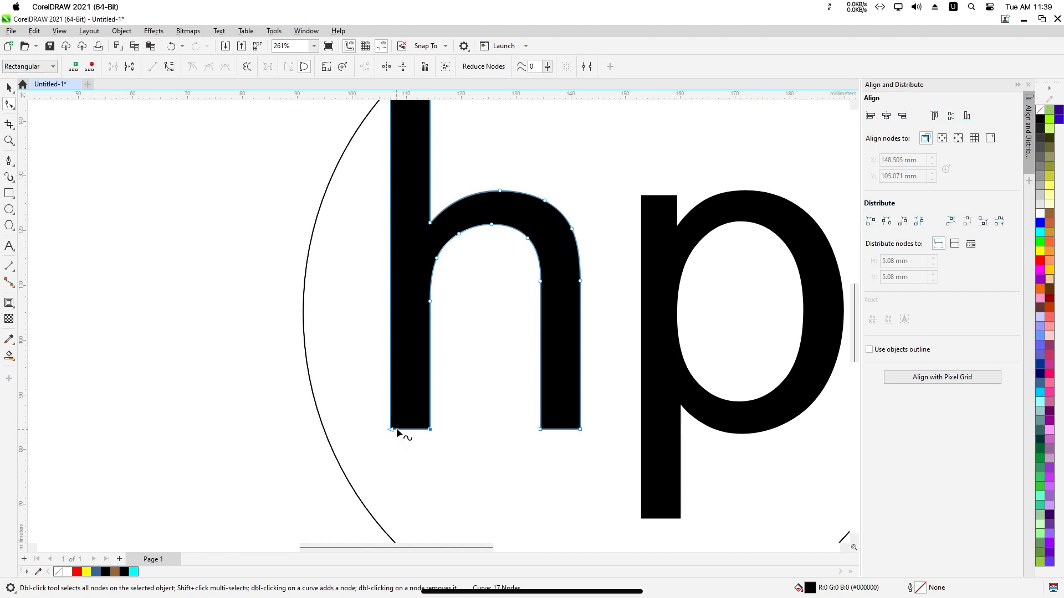
click(391, 430)
drag(430, 430, 431, 501)
scroll(664, 368, right, 2)
key(ctrl+z)
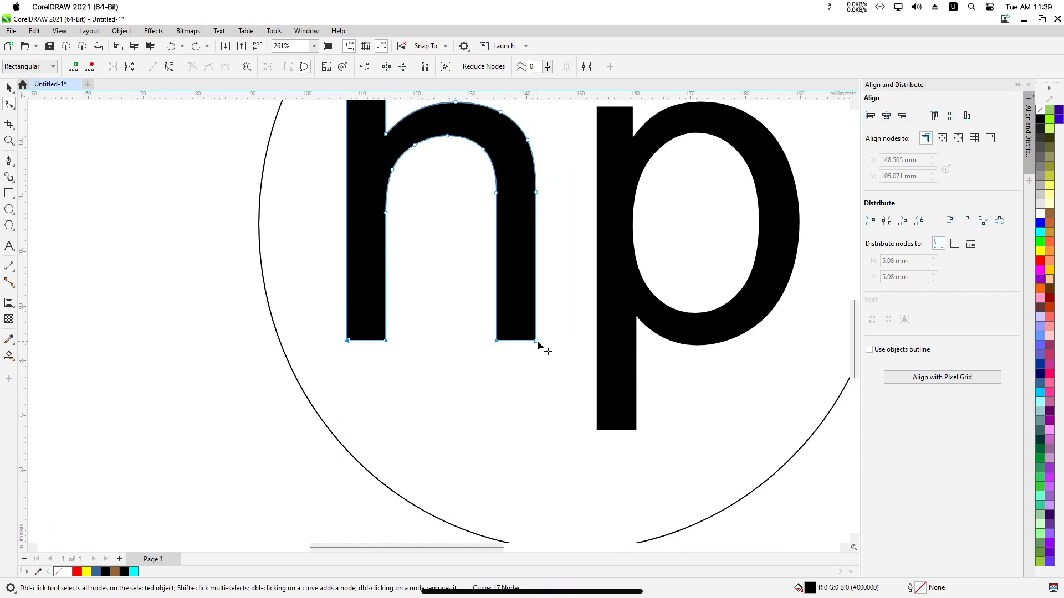
drag(536, 341, 535, 365)
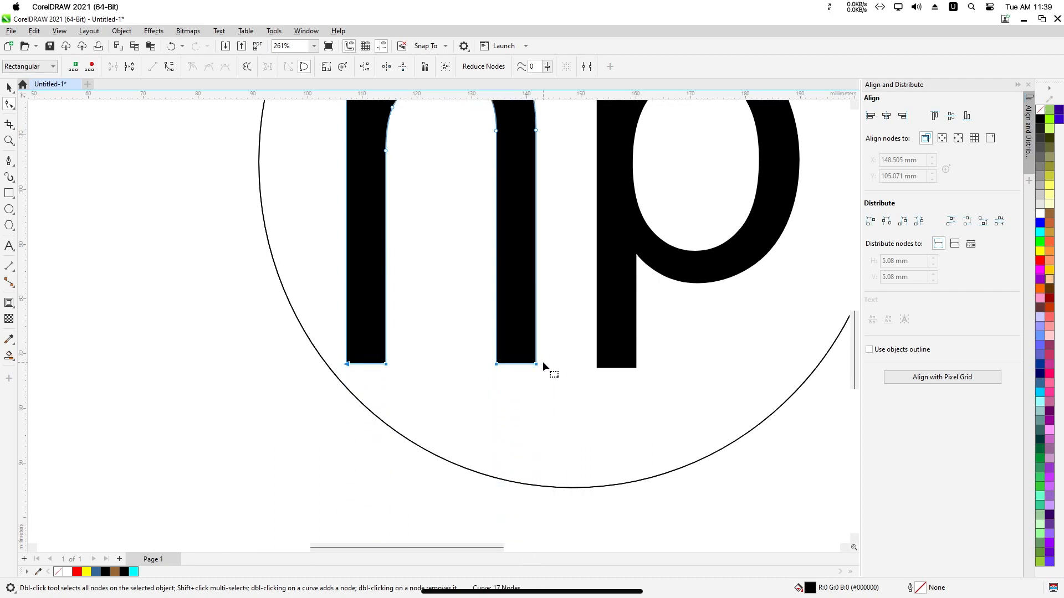
With the Shape tool, lower the two bottom nodes of the p's stem together so that it extends past the ellipse.
click(622, 349)
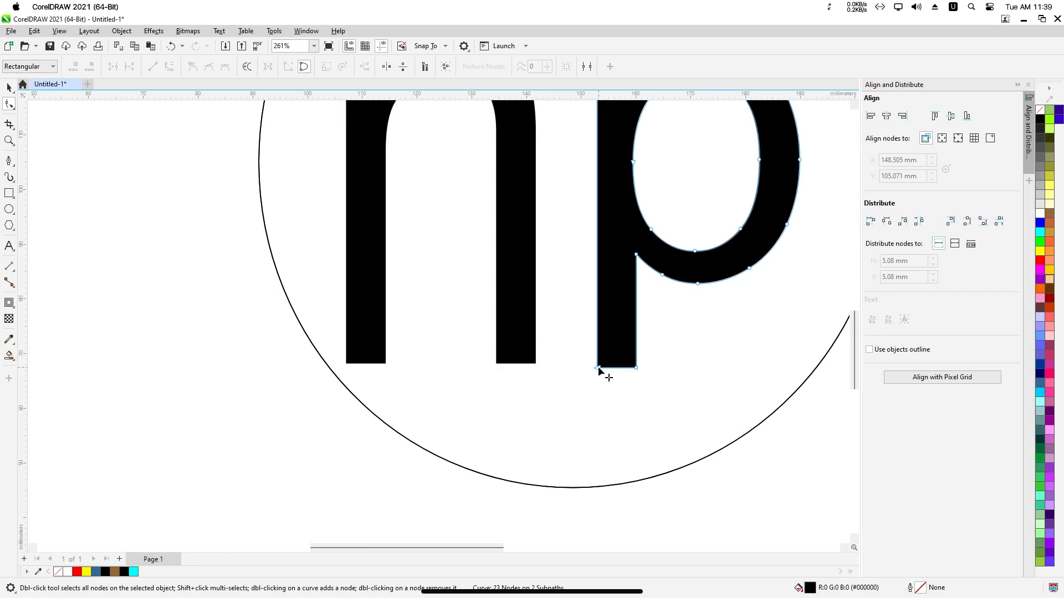
click(605, 368)
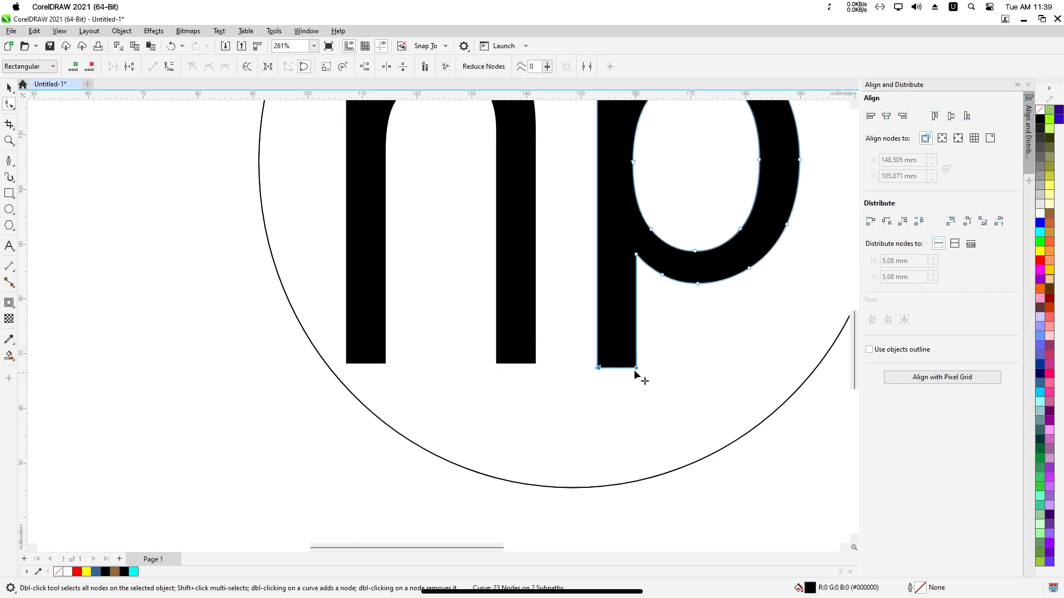
drag(637, 371, 646, 484)
scroll(622, 373, down, 3)
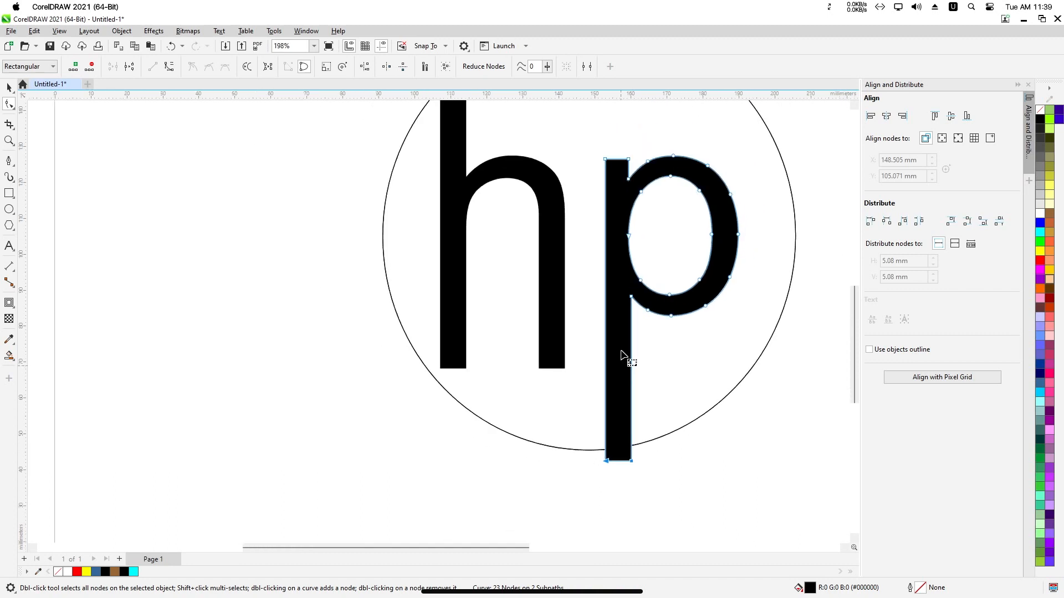
scroll(643, 191, down, 1)
click(254, 228)
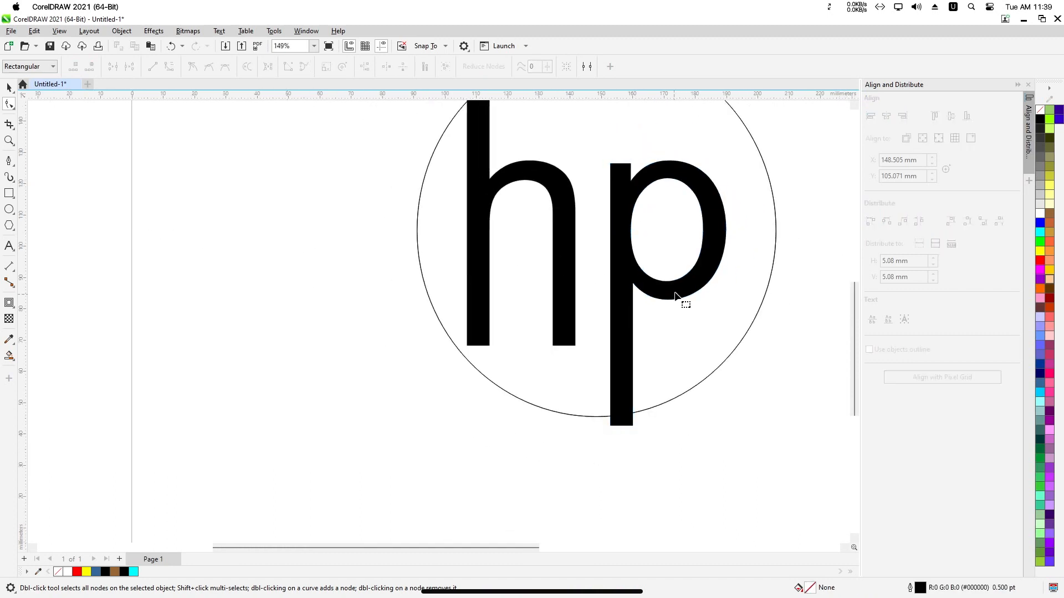
scroll(684, 302, up, 1)
scroll(671, 294, right, 3)
click(572, 268)
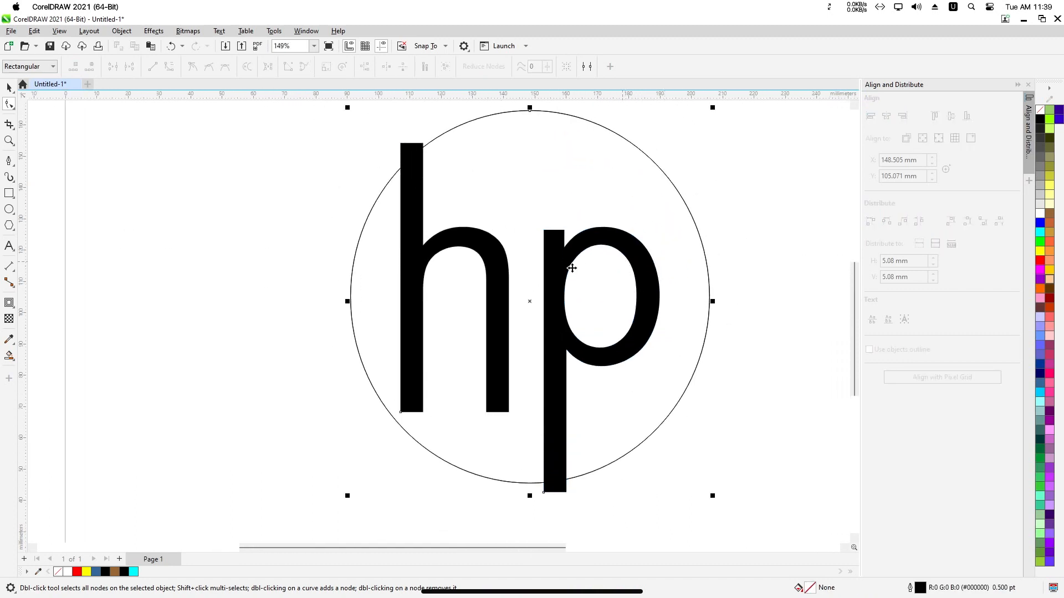
click(8, 357)
click(418, 256)
key(ctrl+z)
click(269, 189)
key(ctrl+z)
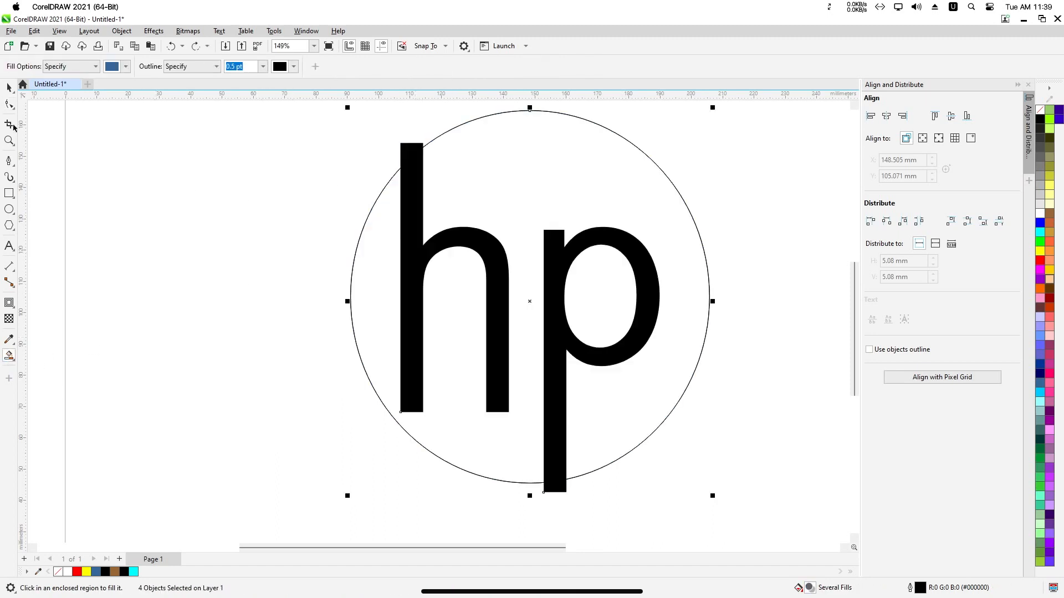
click(8, 87)
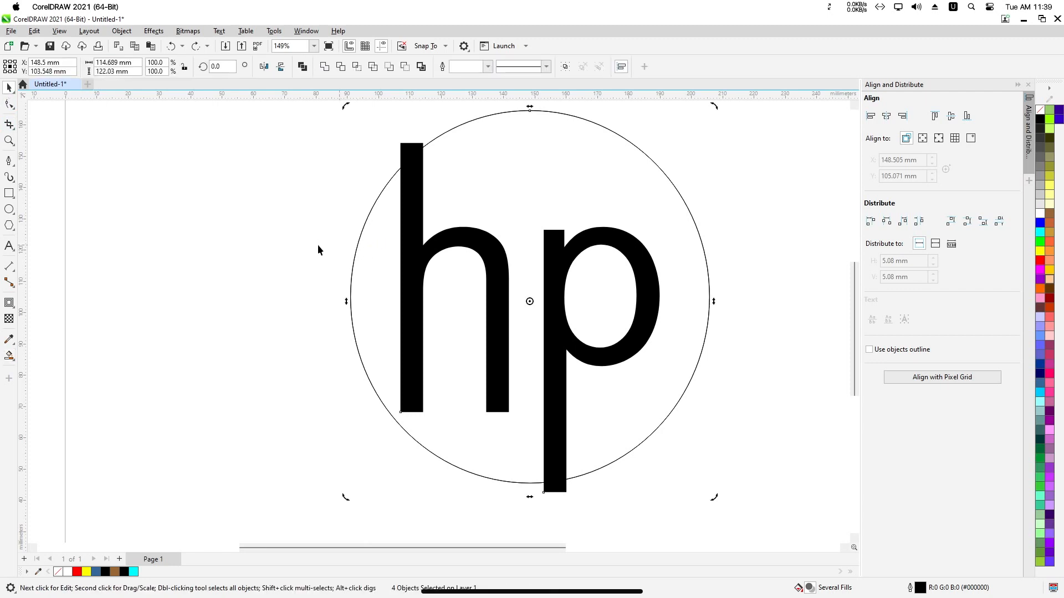
click(317, 245)
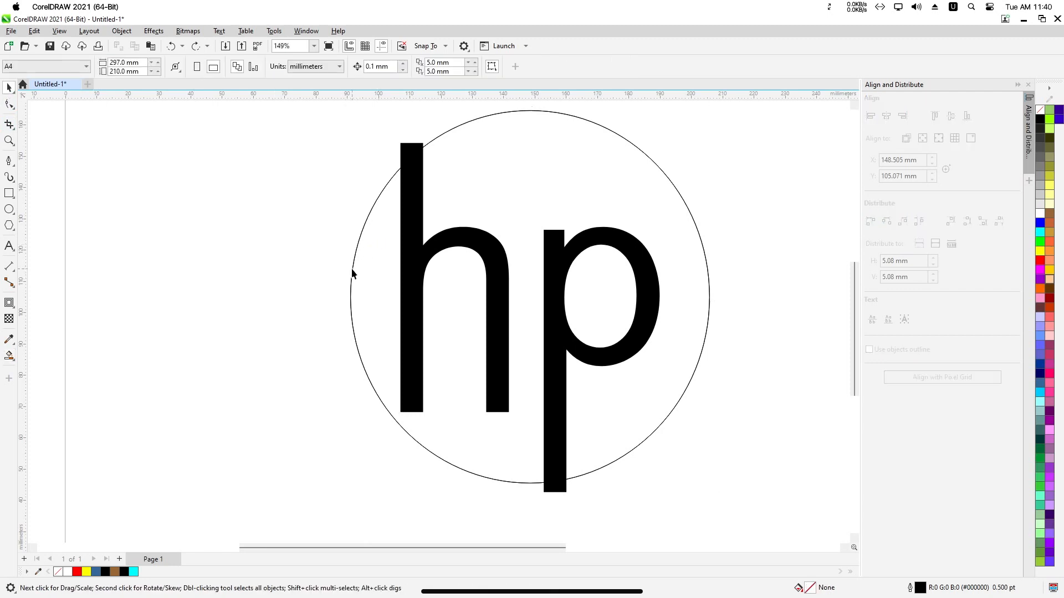
click(352, 273)
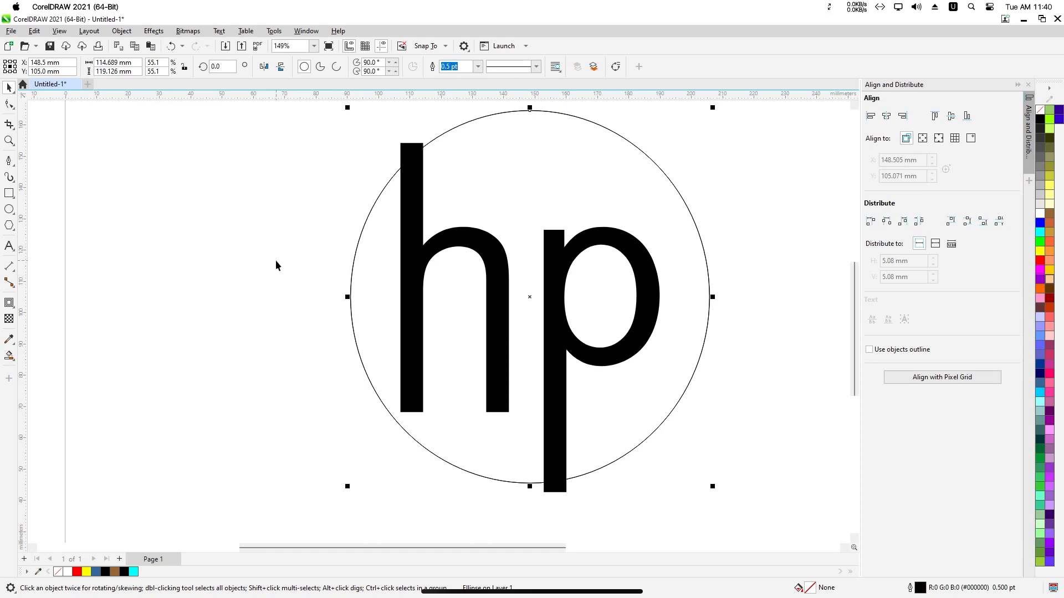
click(241, 258)
With Smart Fill, create blue shapes from the parts of the h and p that lie inside the ellipse.
key(ctrl+a)
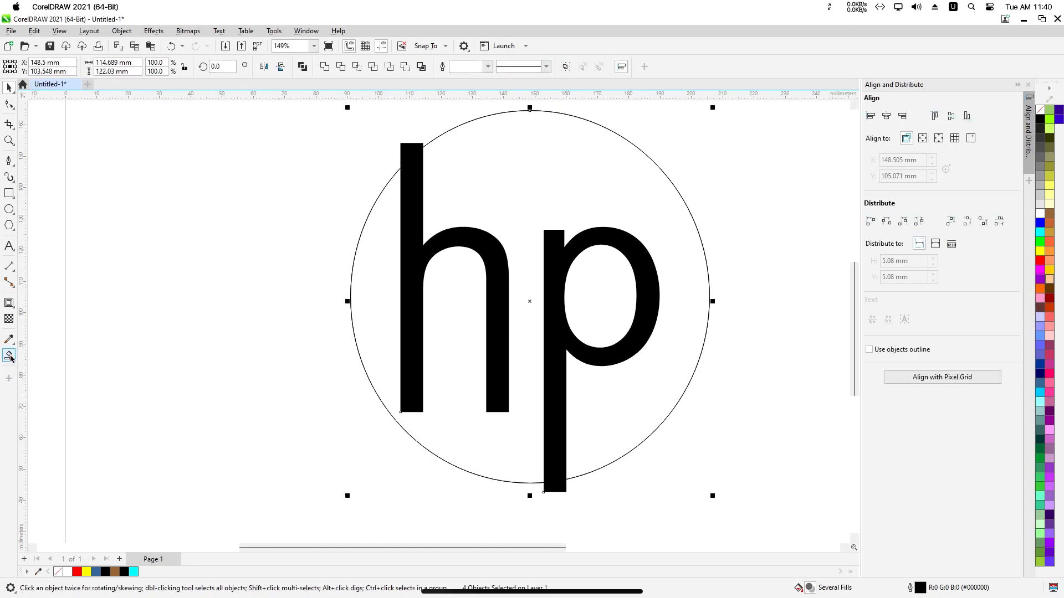
click(8, 356)
click(418, 281)
scroll(418, 280, down, 1)
click(540, 302)
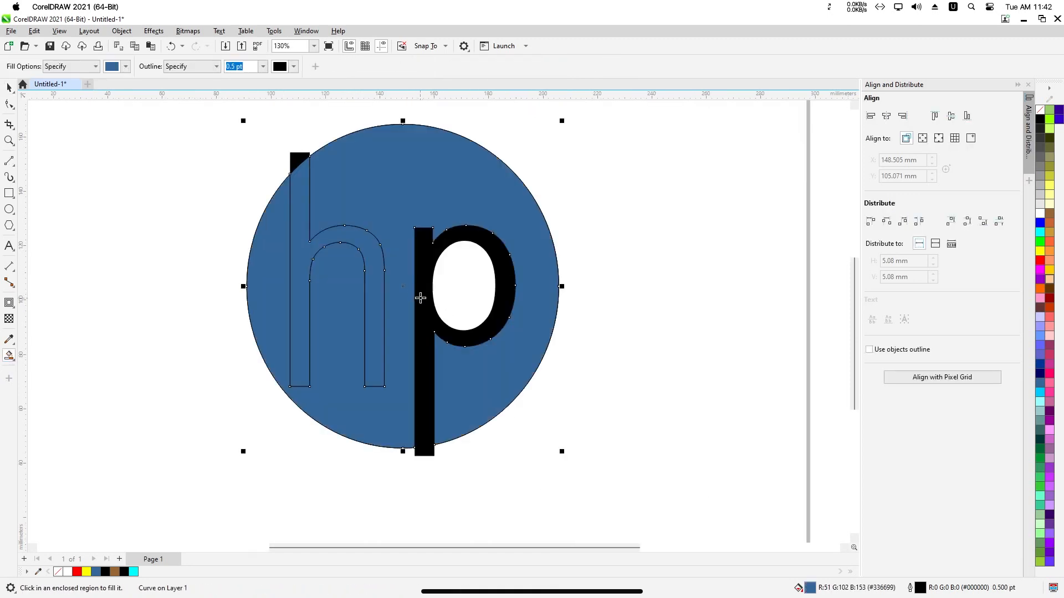
key(ctrl+z)
click(419, 310)
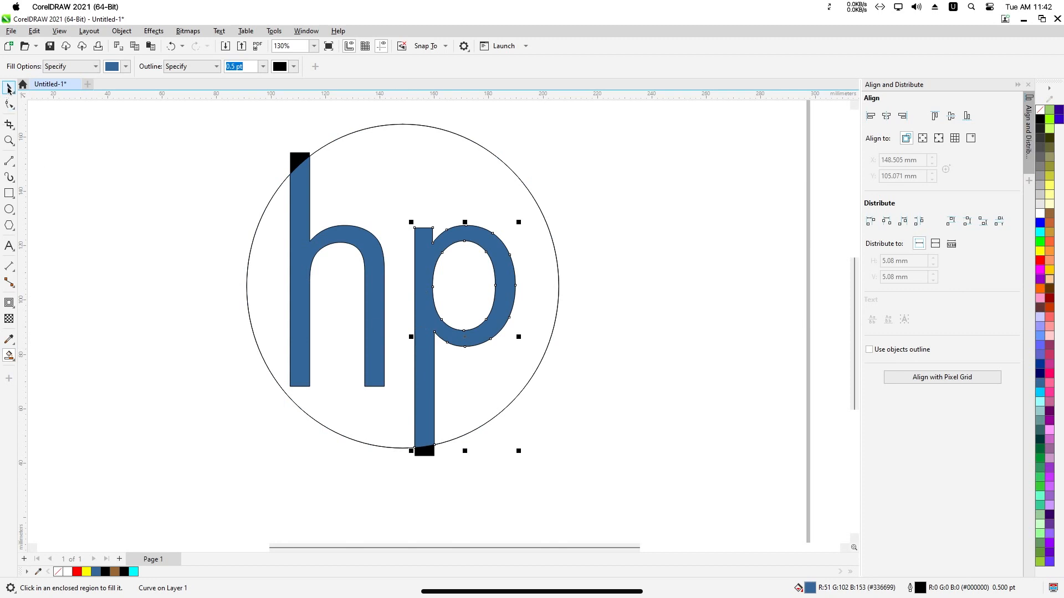
Move the ellipse and the two blue letter shapes aside together and delete the original letters left behind.
click(9, 87)
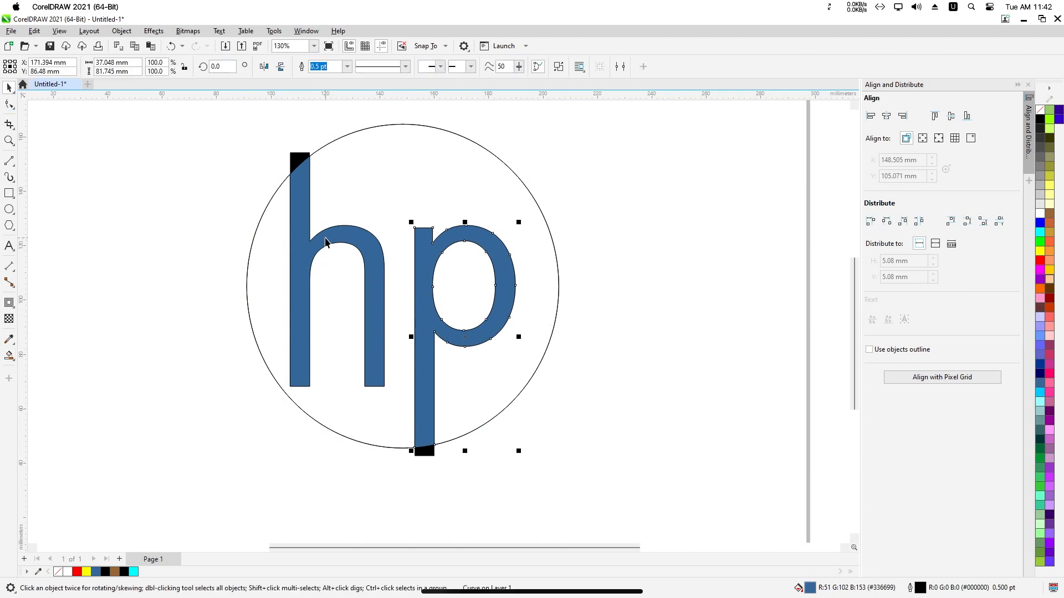
shift+click(325, 242)
shift+click(556, 323)
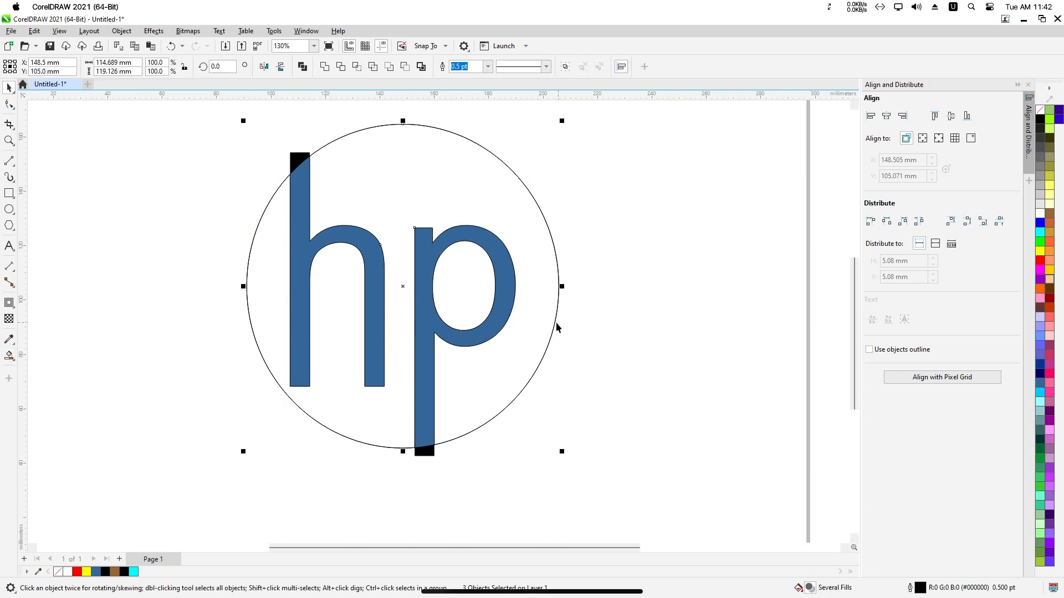
drag(404, 288, 741, 297)
drag(216, 116, 566, 458)
key(Delete)
Centre the grouped ellipse and letters on the page and ungroup them.
scroll(515, 311, down, 2)
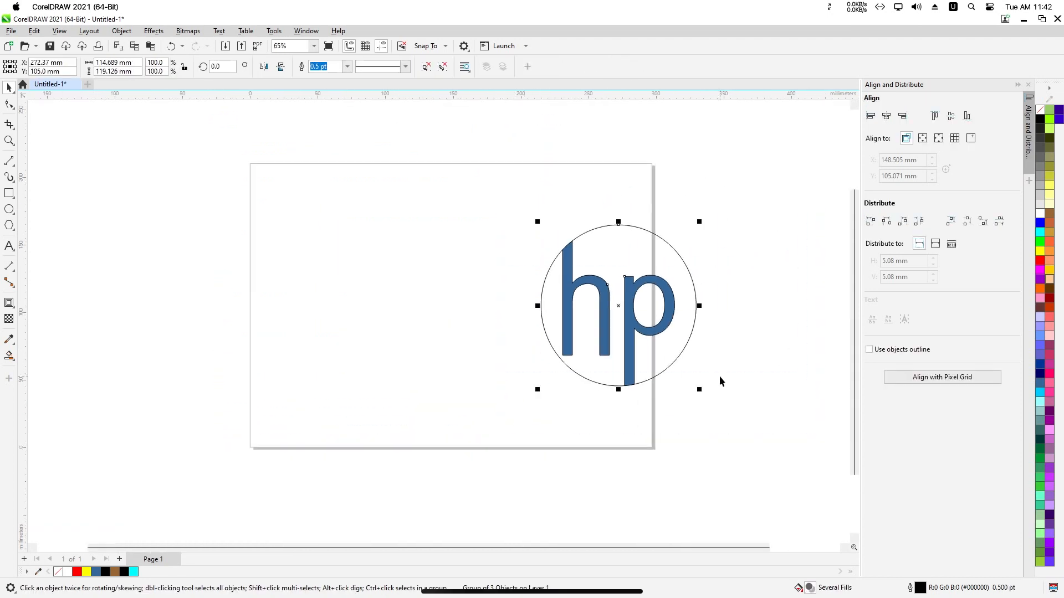
key(p)
right_click(457, 274)
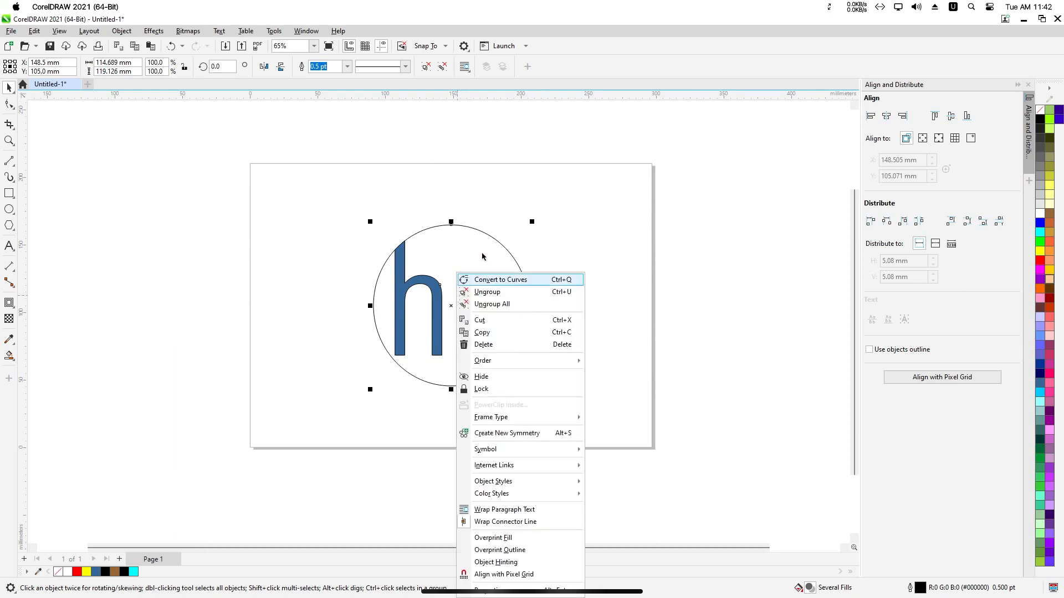
click(489, 291)
click(313, 267)
With the Shape tool, lower the two top nodes of the p's stem to just above its junction with the bowl.
scroll(494, 329, up, 1)
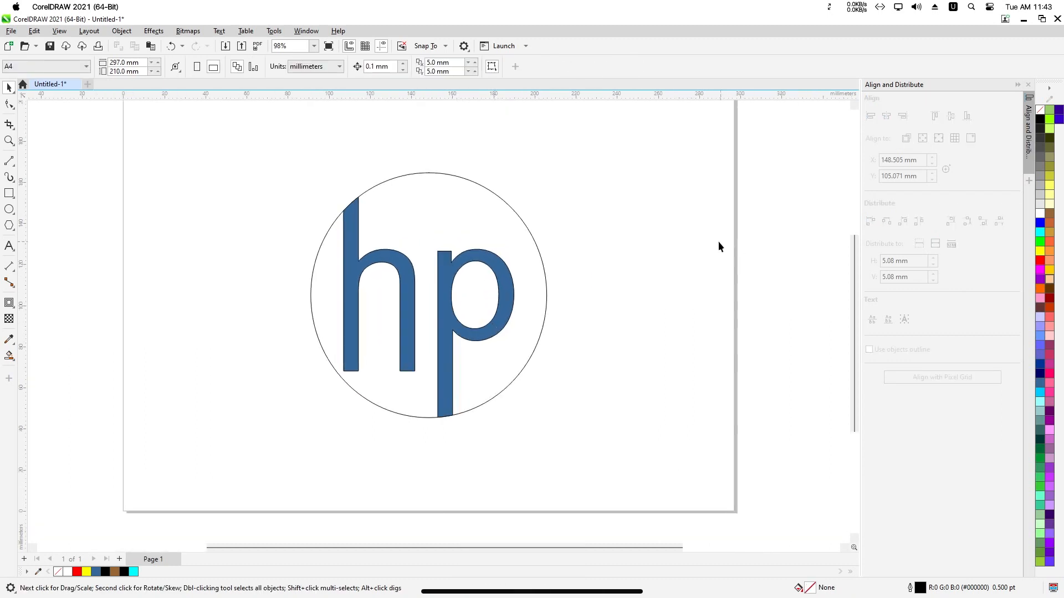
scroll(501, 283, up, 2)
click(384, 185)
scroll(407, 258, up, 2)
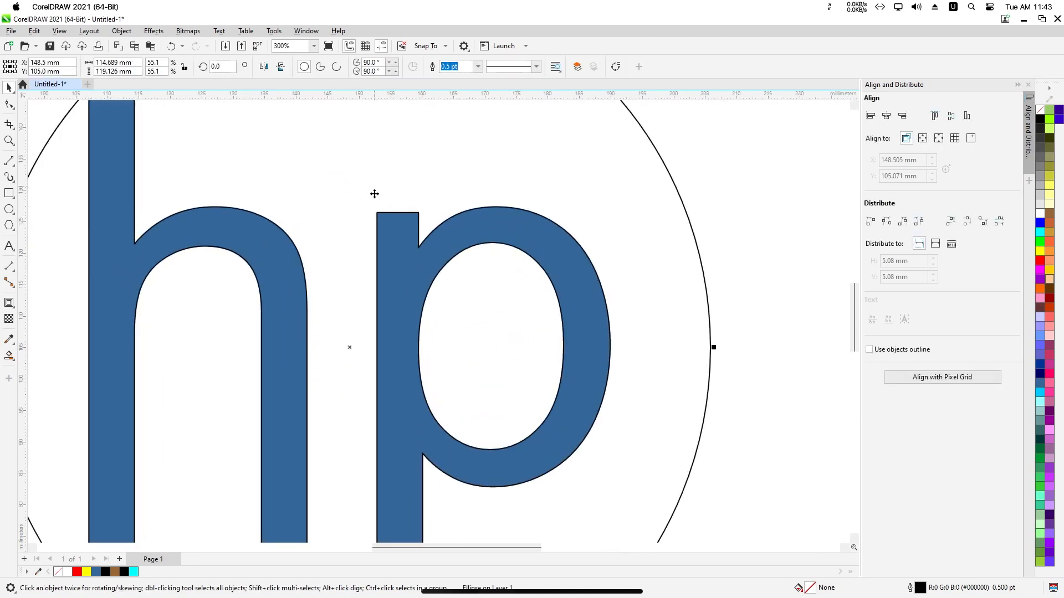
click(414, 265)
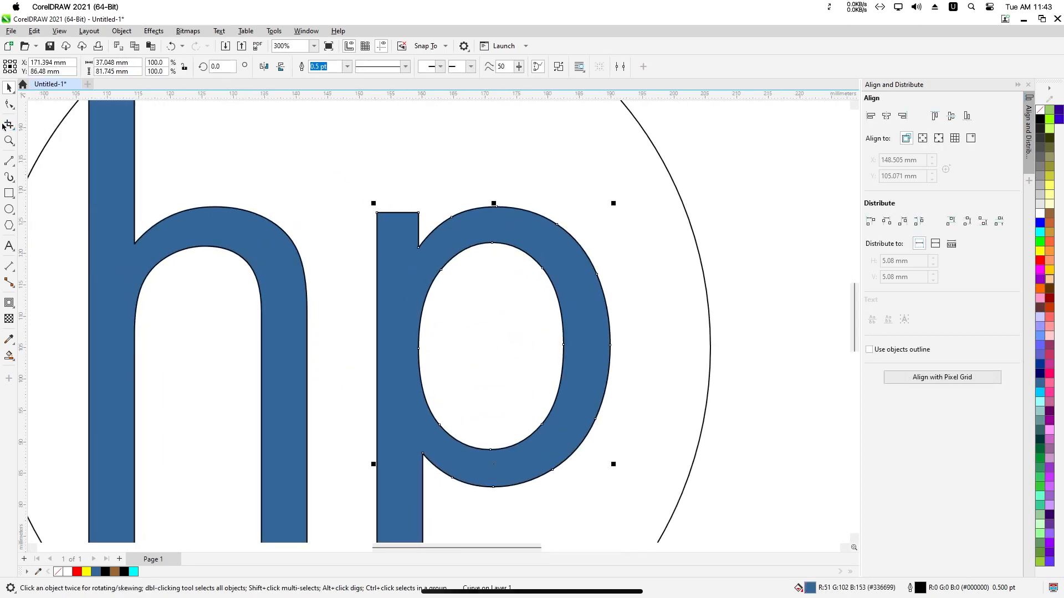
click(8, 108)
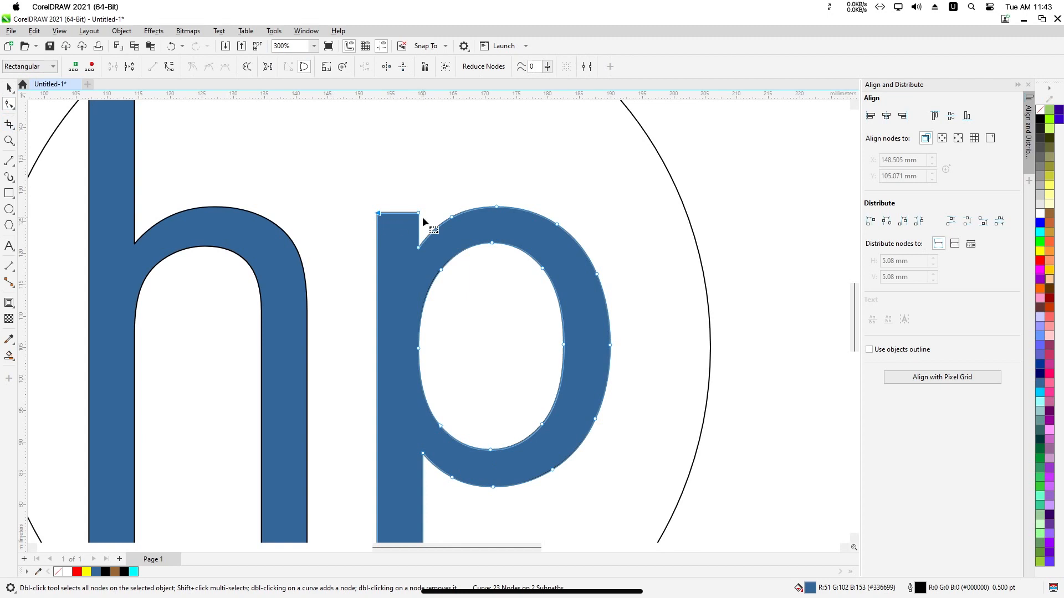
drag(419, 217, 458, 238)
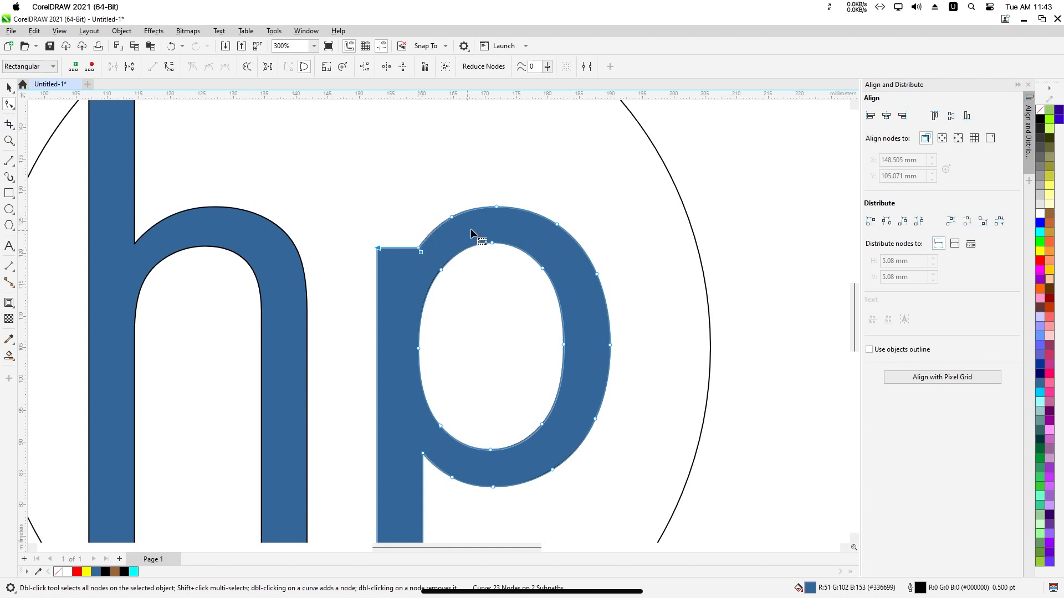
scroll(468, 231, down, 2)
drag(404, 245, 394, 239)
click(690, 326)
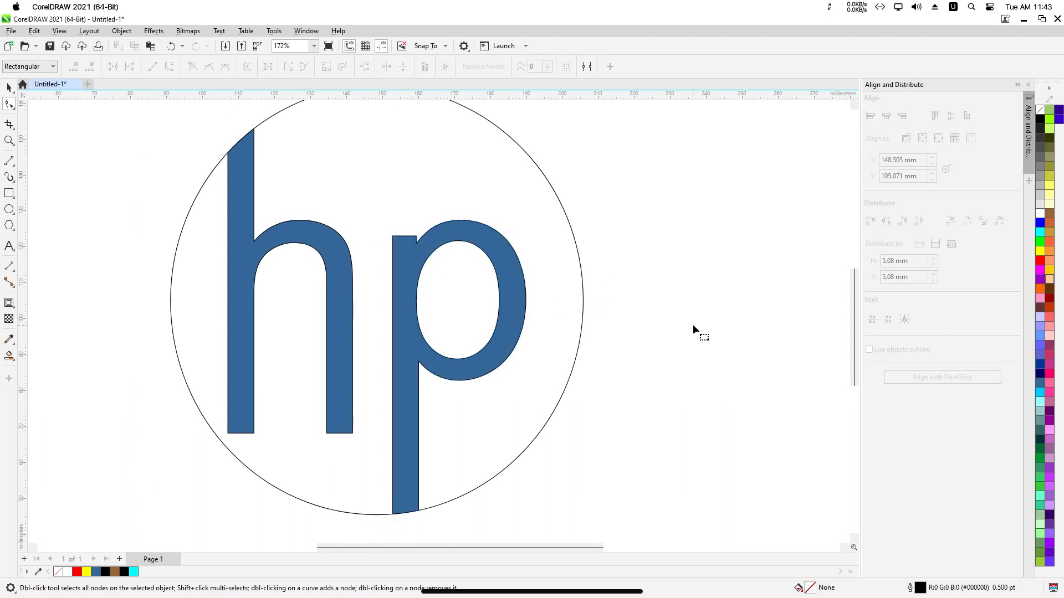
Fill both the h and the p with white.
scroll(686, 330, down, 3)
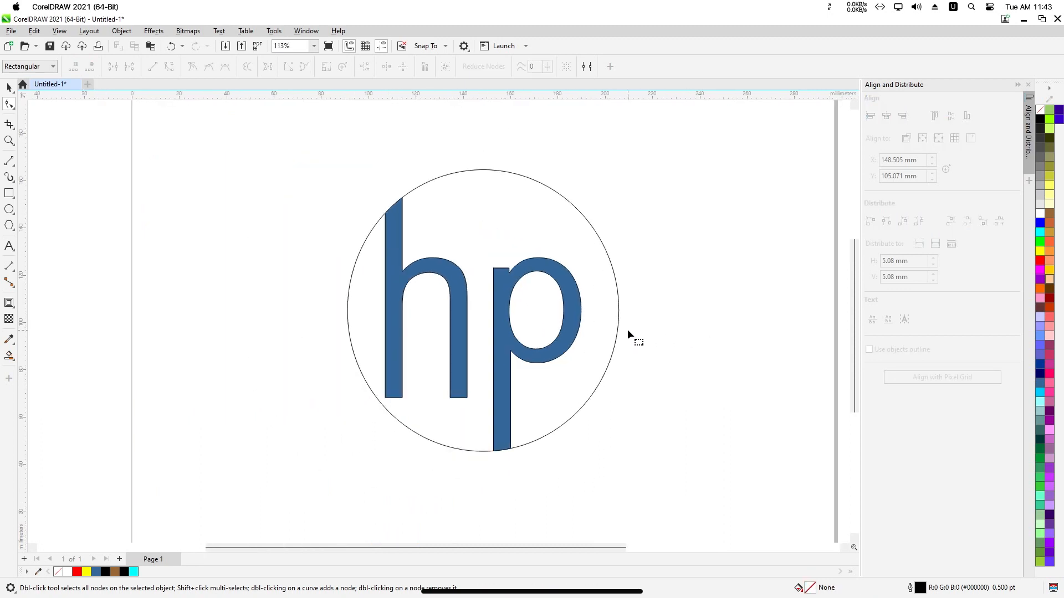
scroll(627, 329, down, 1)
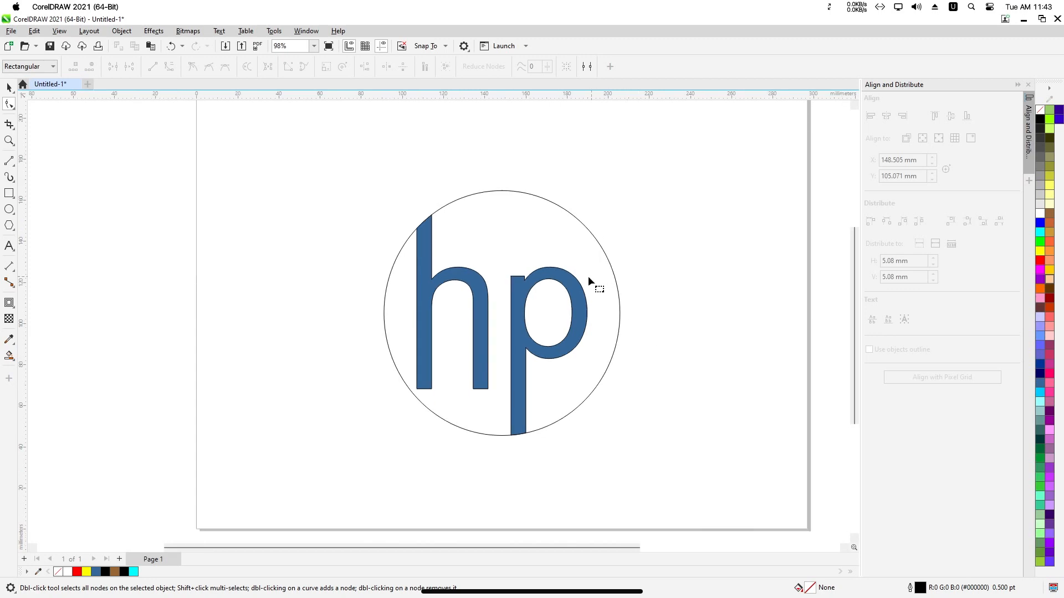
click(9, 87)
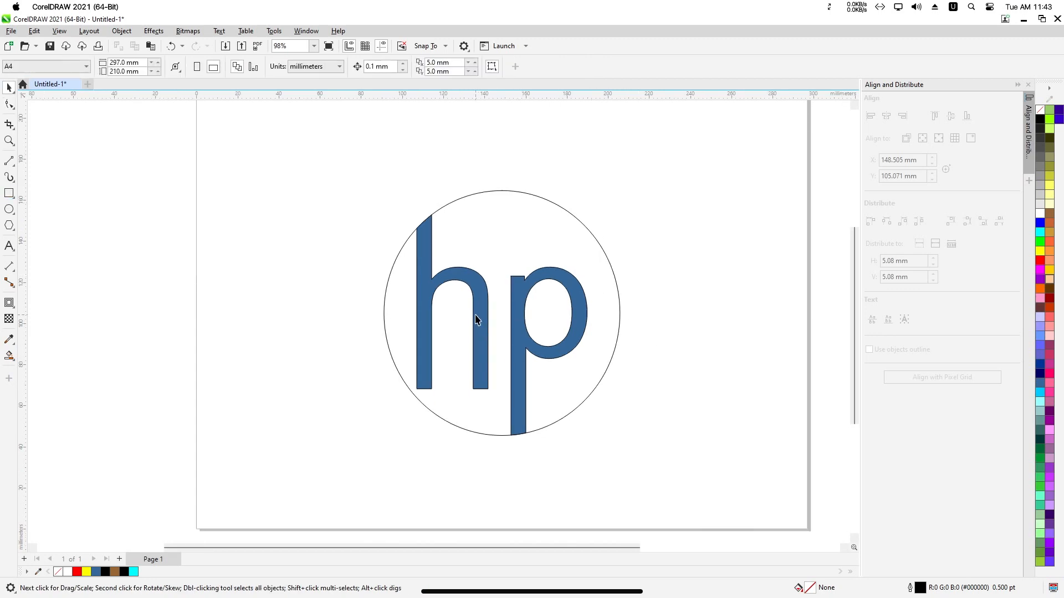
click(476, 319)
shift+click(521, 385)
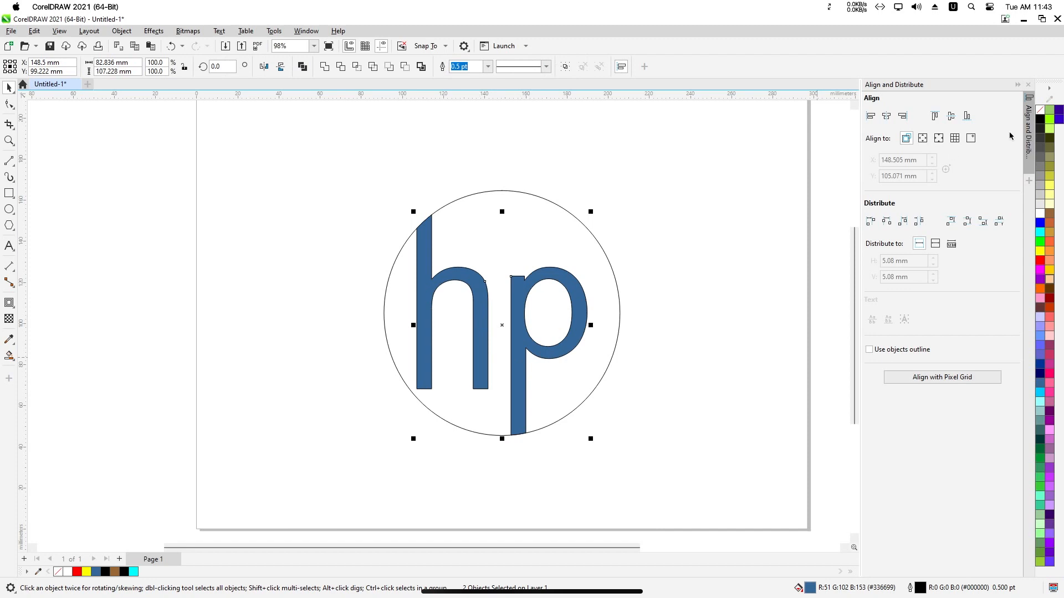
click(1040, 215)
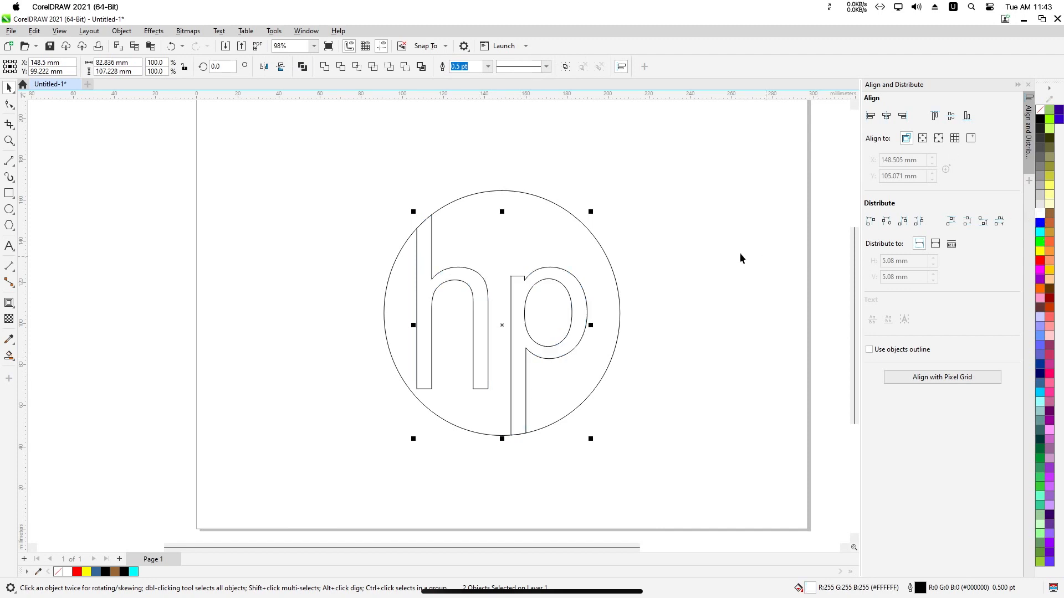
Remove the outlines of the ellipse and the letters, and fill the ellipse with cyan (#00FFFF).
click(559, 234)
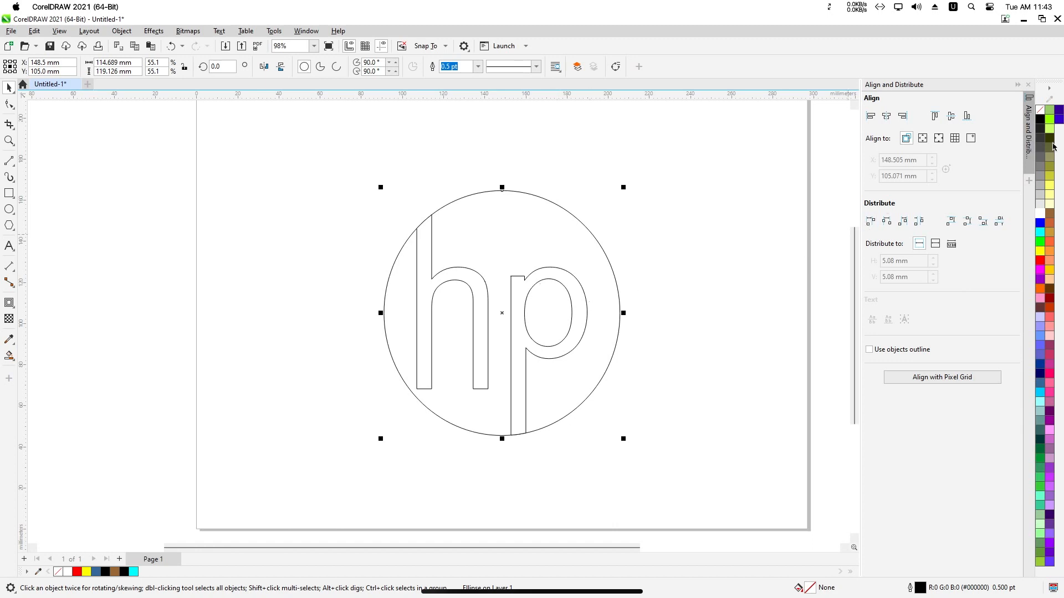
right_click(1040, 232)
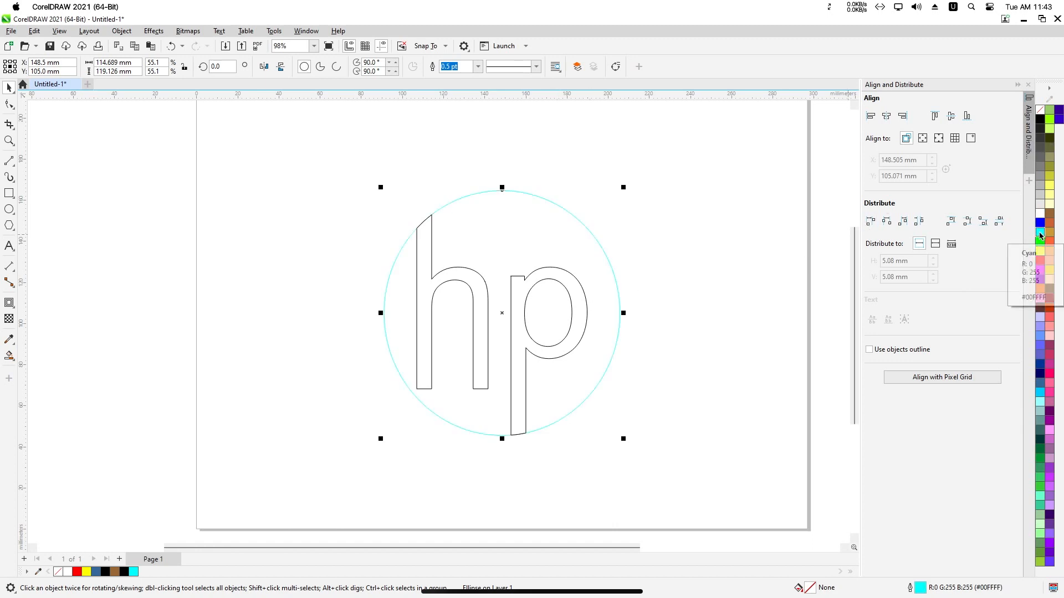
right_click(1040, 111)
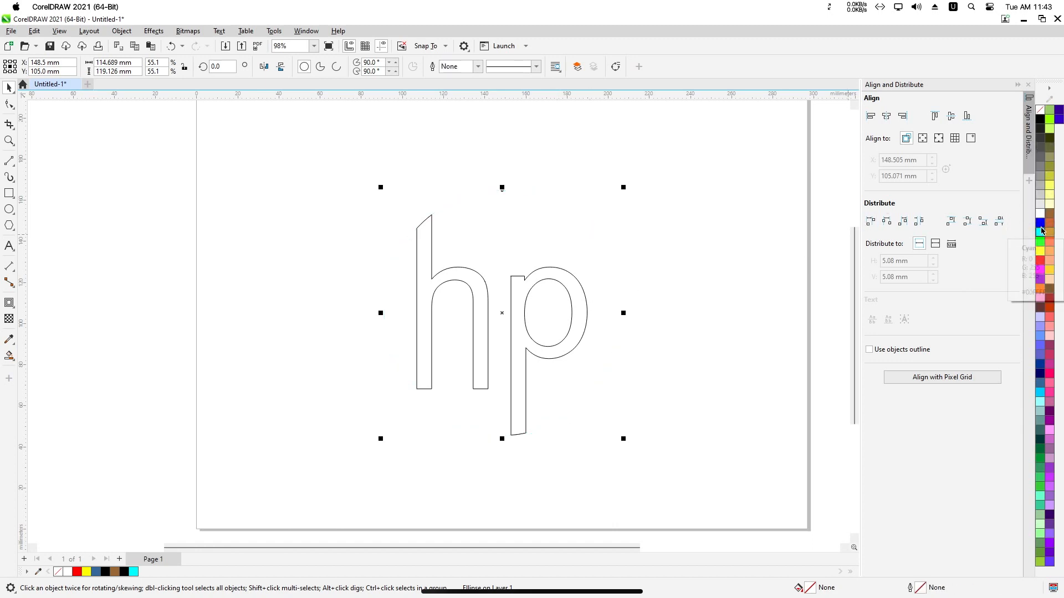
click(1041, 232)
click(727, 235)
Try several other palette colours as the ellipse's fill and return it to cyan.
click(598, 249)
click(1040, 223)
click(1040, 336)
click(1040, 496)
click(1040, 232)
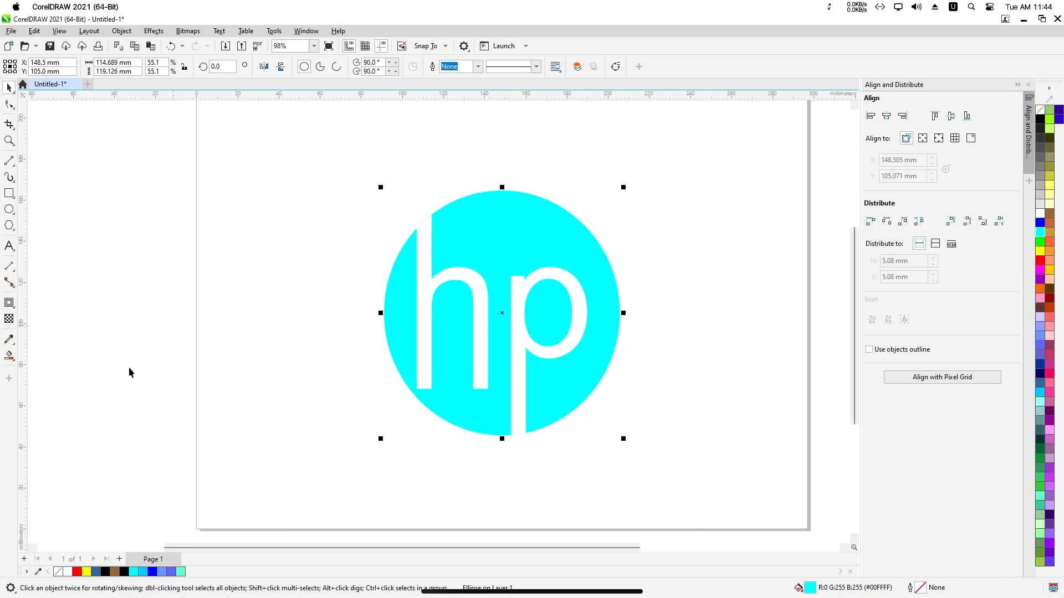
Apply a linear fountain fill from cyan to white across the ellipse, running diagonally from its lower left to its upper right.
click(13, 359)
click(15, 361)
click(39, 354)
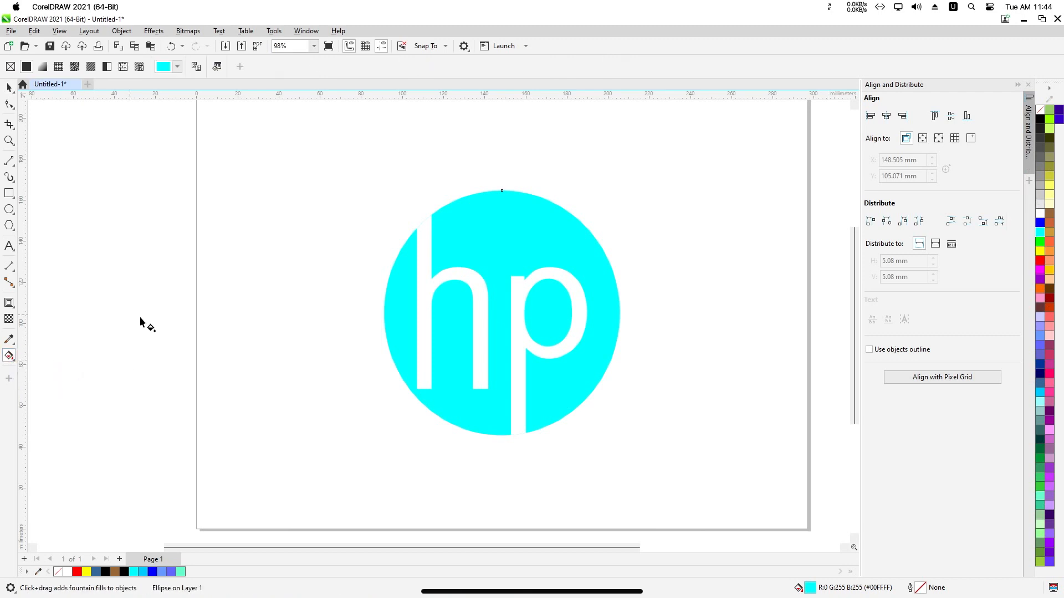
drag(444, 396, 572, 239)
Change the colour of the fountain fill's lower-left start node on the ellipse from cyan to dark blue (#0280BA).
click(431, 399)
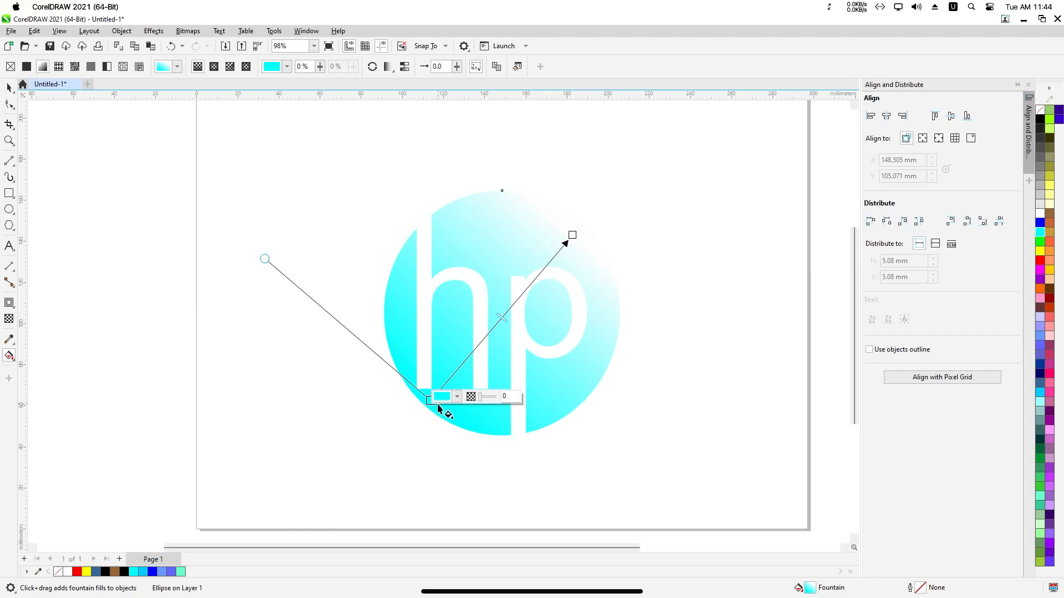
click(443, 396)
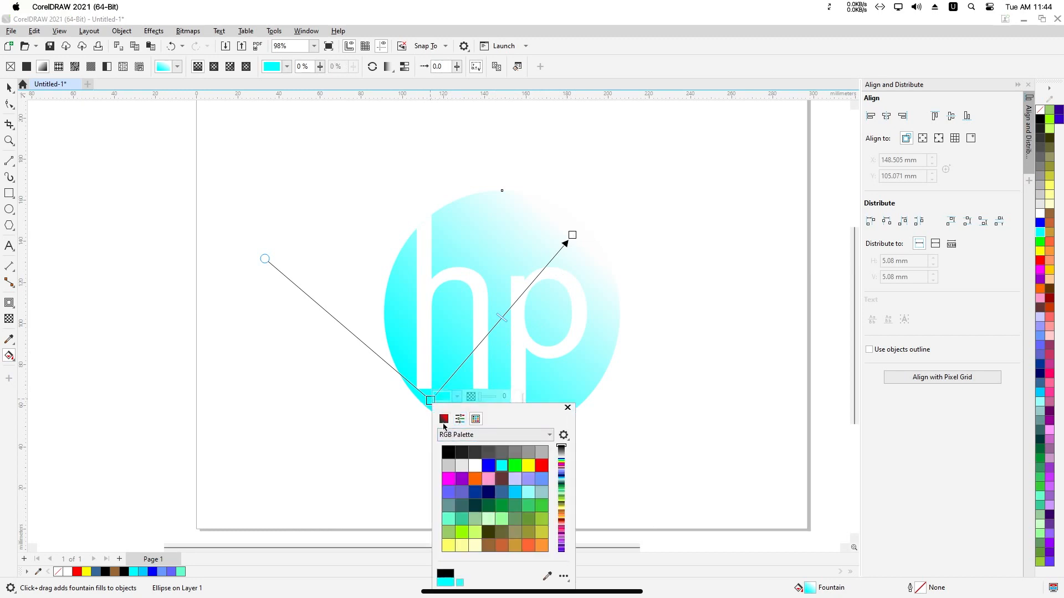
click(444, 422)
drag(486, 410, 751, 312)
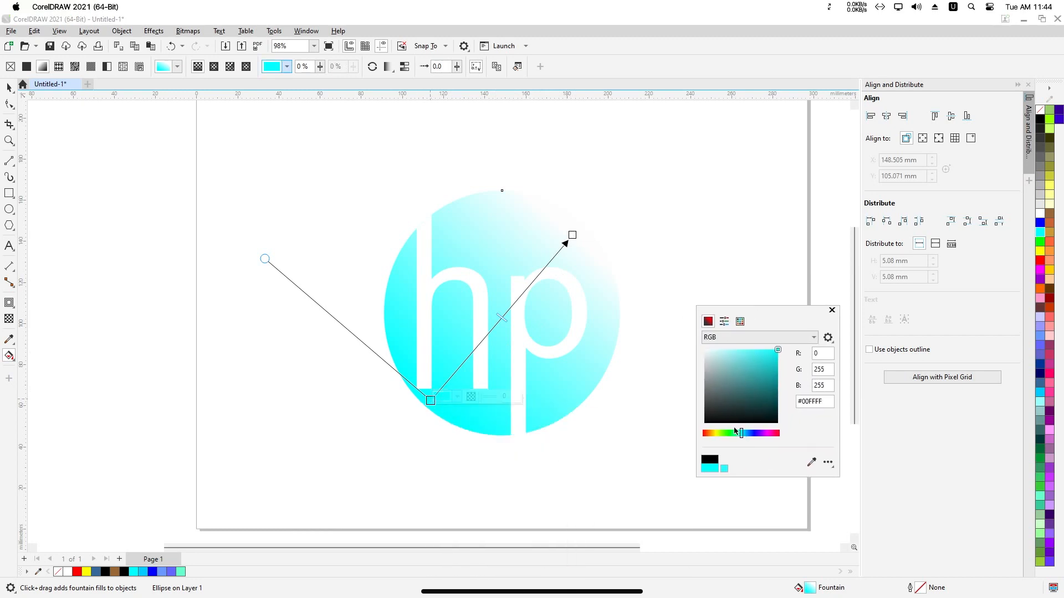
drag(742, 433, 745, 435)
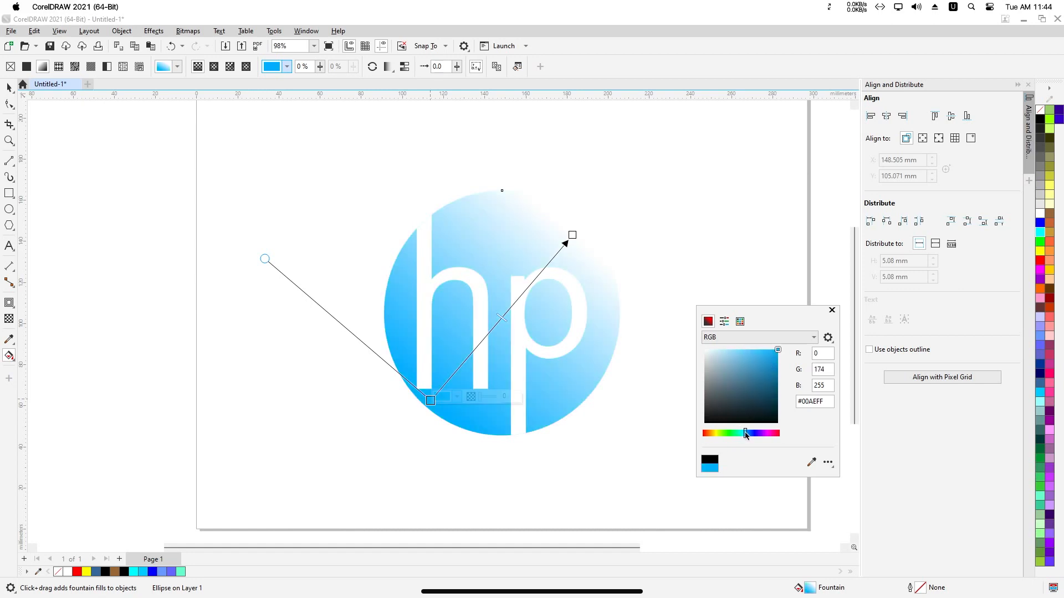
drag(777, 351, 779, 369)
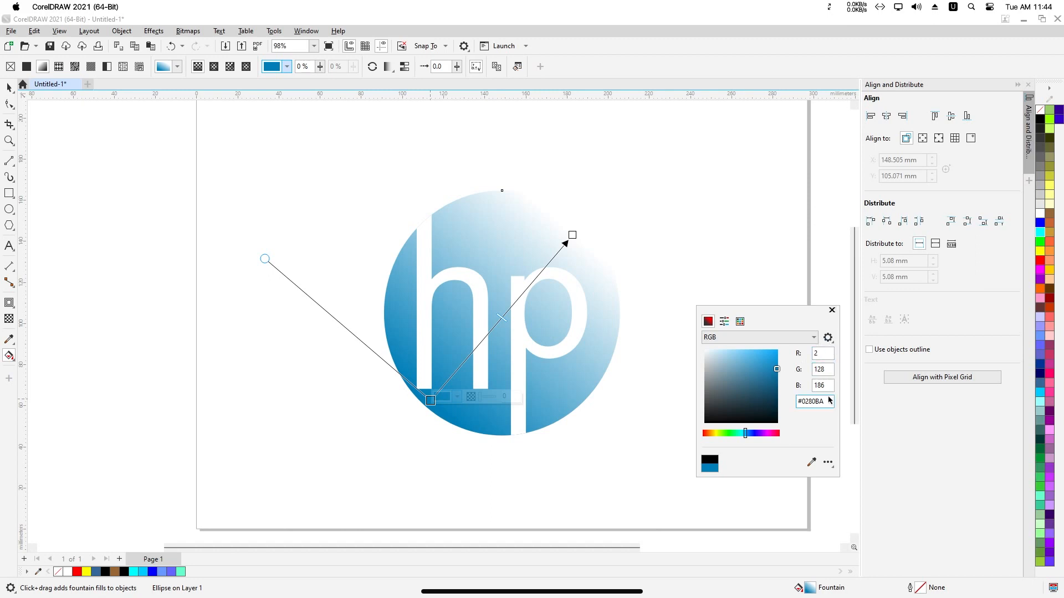
Copy the hex code of the start node's dark blue and close the colour picker.
drag(825, 398, 793, 400)
right_click(809, 405)
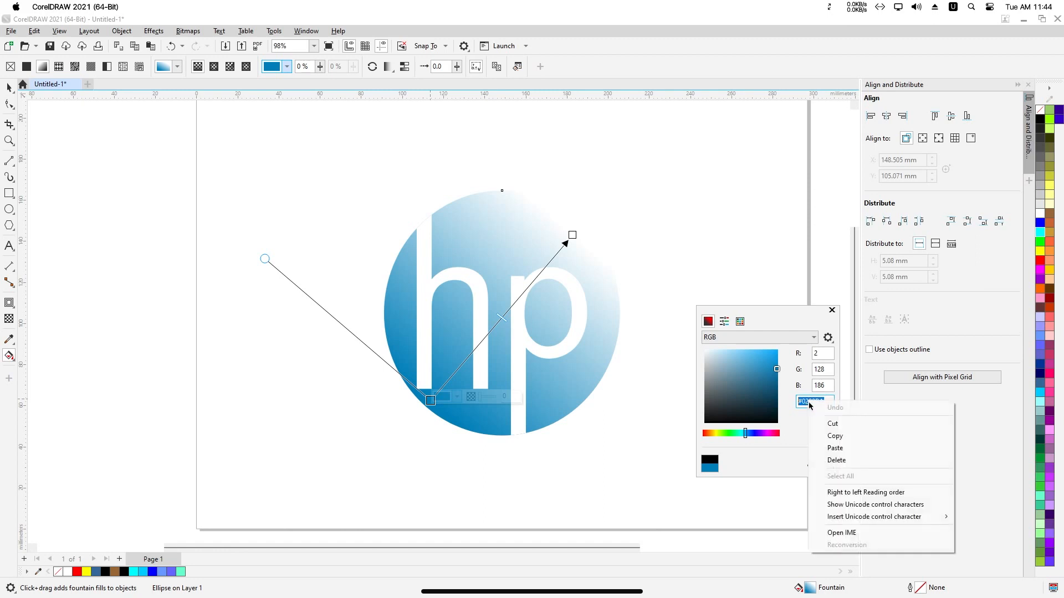
click(836, 436)
click(832, 310)
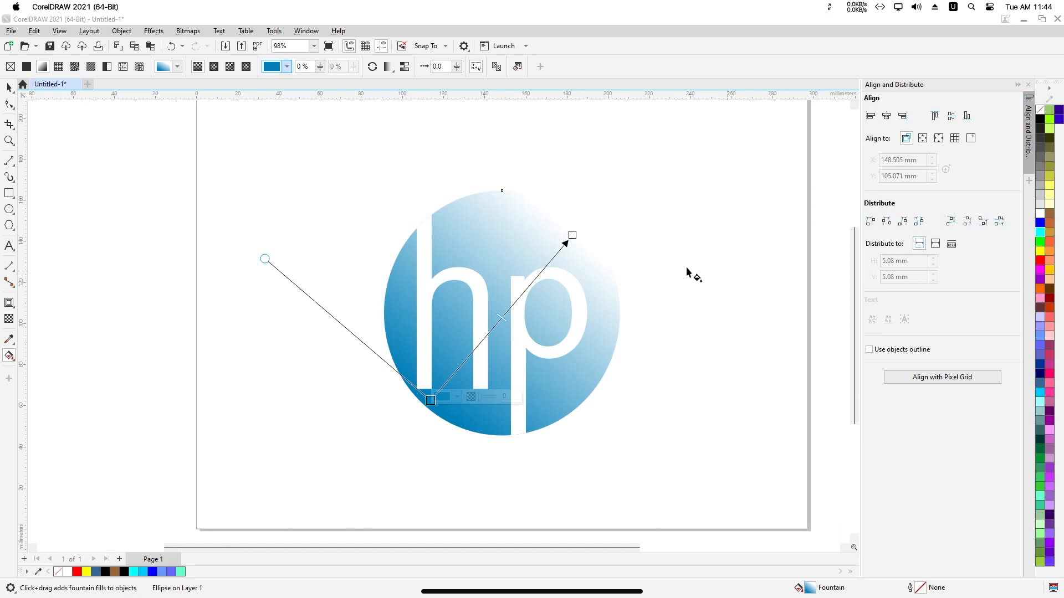
Set the fountain fill's upper-right end node to the same dark blue by pasting the copied hex code #0280BA.
click(573, 234)
click(597, 231)
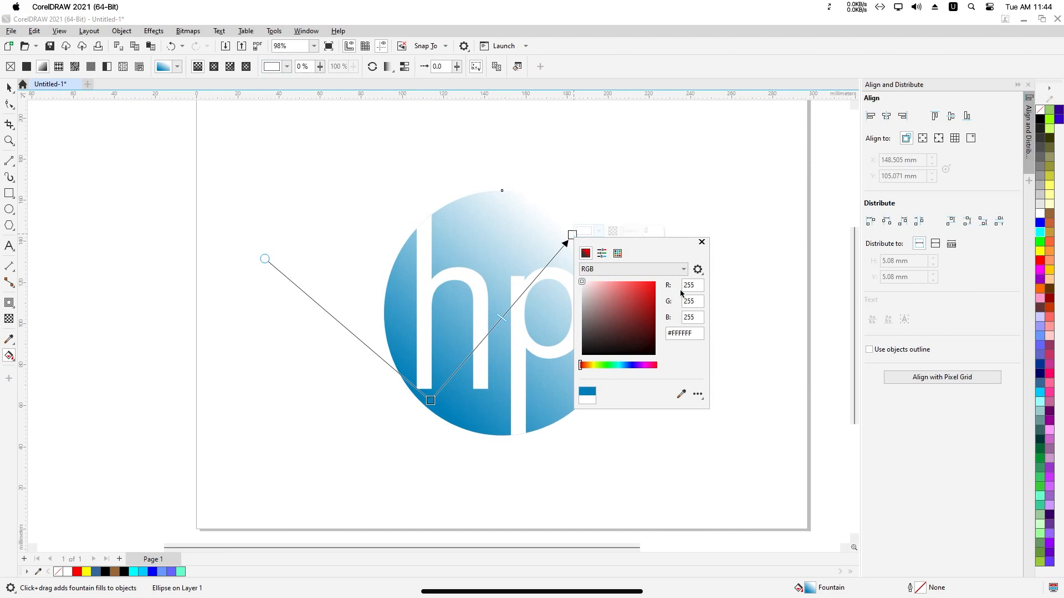
drag(700, 335, 659, 332)
right_click(673, 336)
click(706, 378)
click(695, 285)
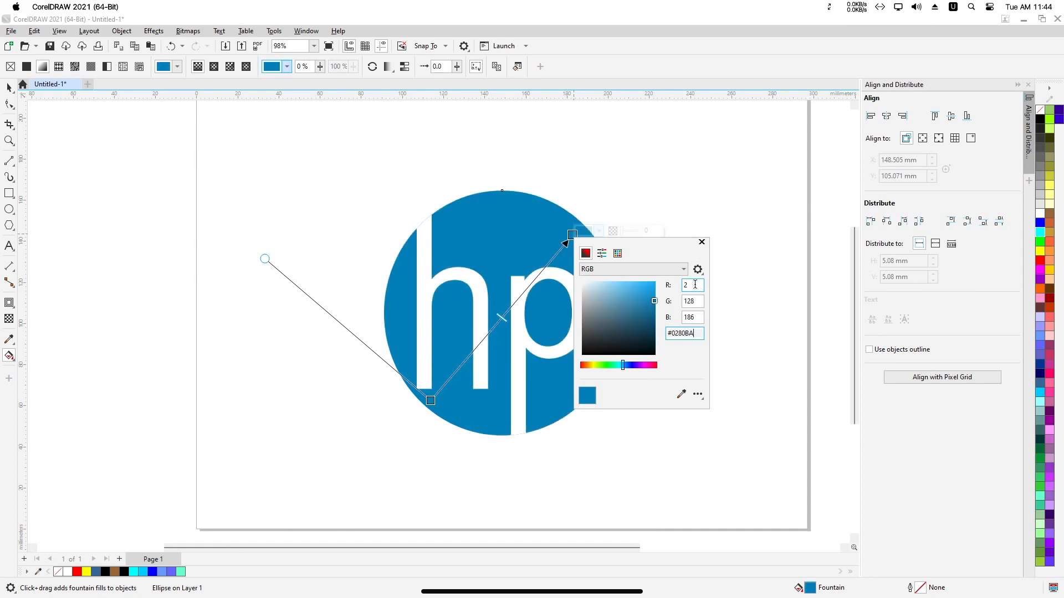
click(702, 242)
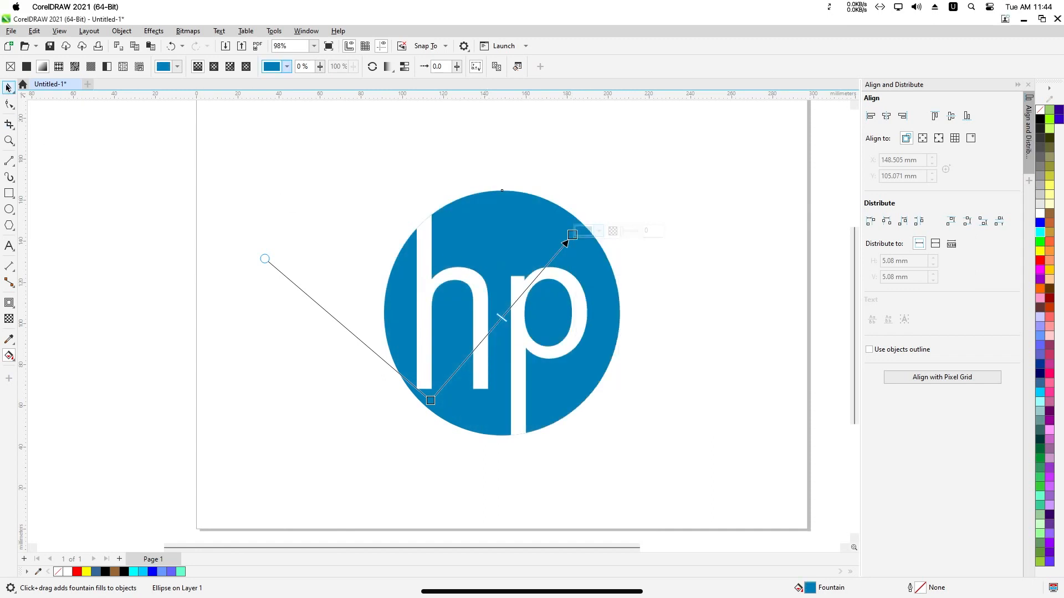
Select the ellipse and both letters together and rotate them slightly clockwise, to about 355°.
click(8, 87)
key(ctrl+a)
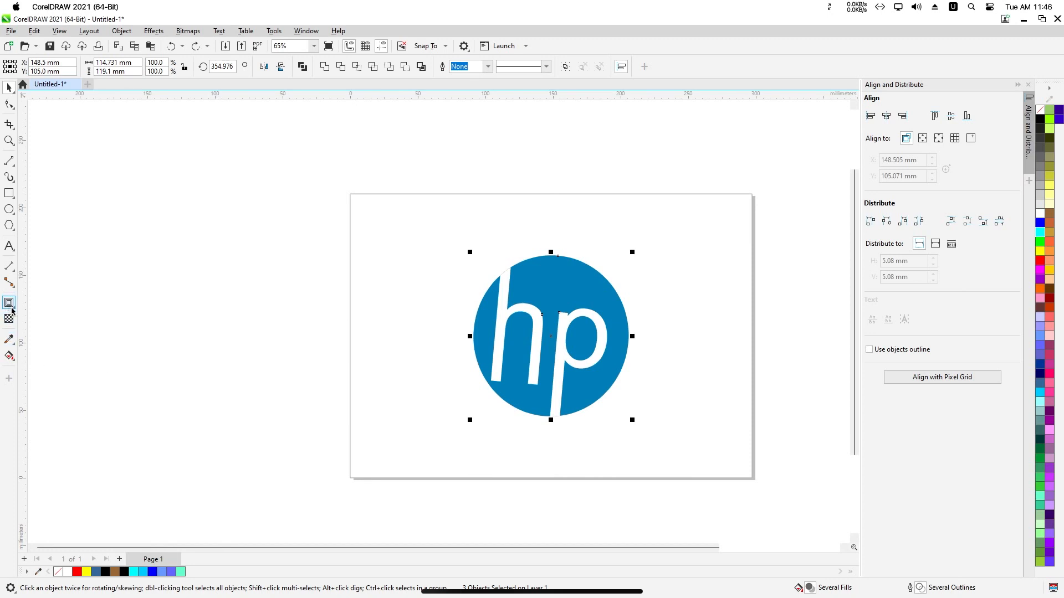
Add a drop shadow to the blue ellipse, cast straight down from its top edge to just below its bottom edge, and deselect it.
click(10, 307)
click(15, 309)
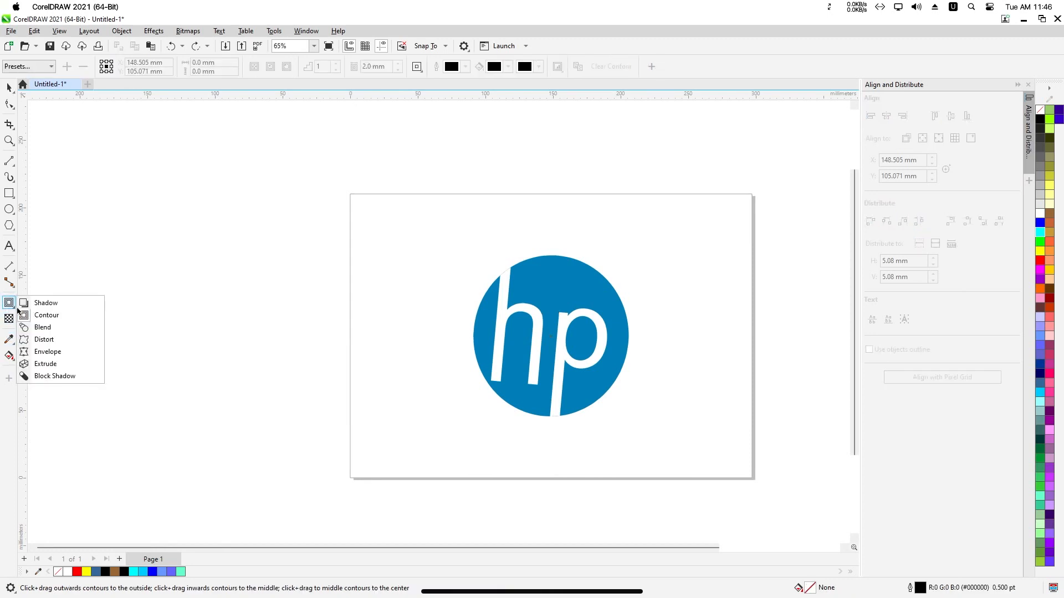
click(33, 303)
click(548, 264)
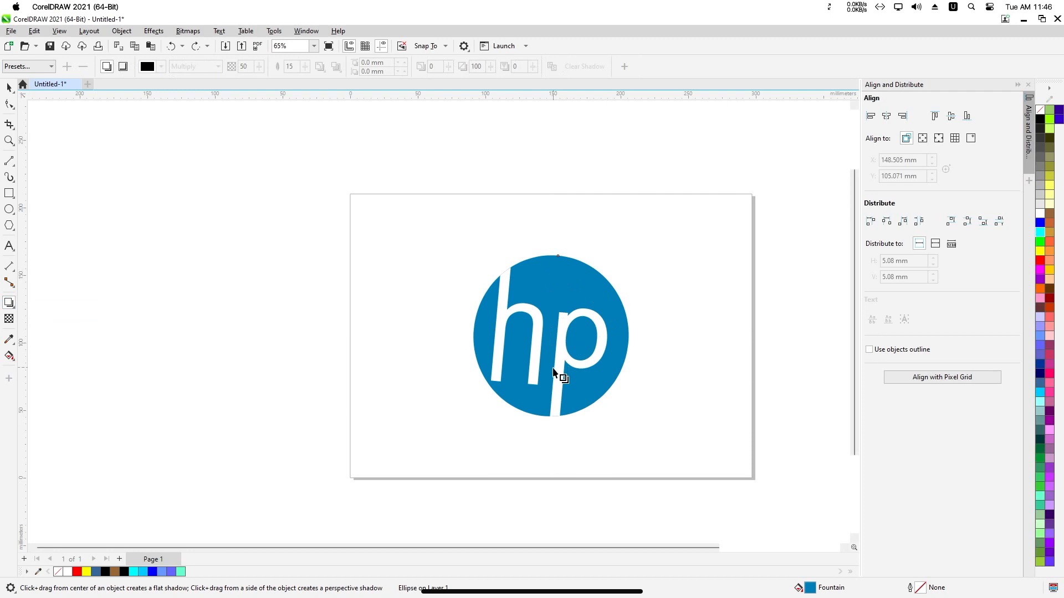
drag(558, 257, 551, 428)
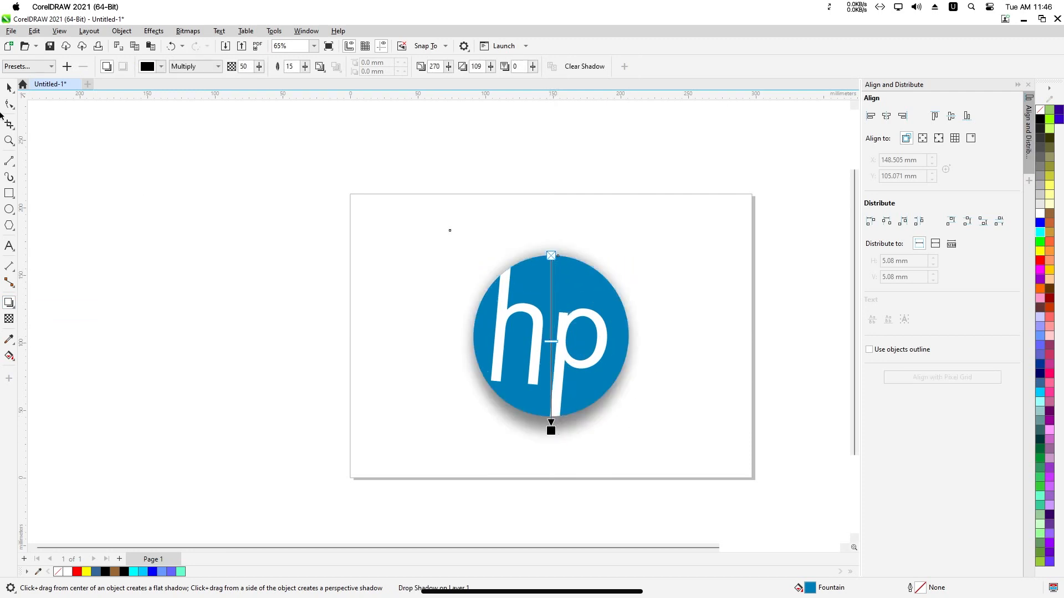
click(8, 87)
click(683, 275)
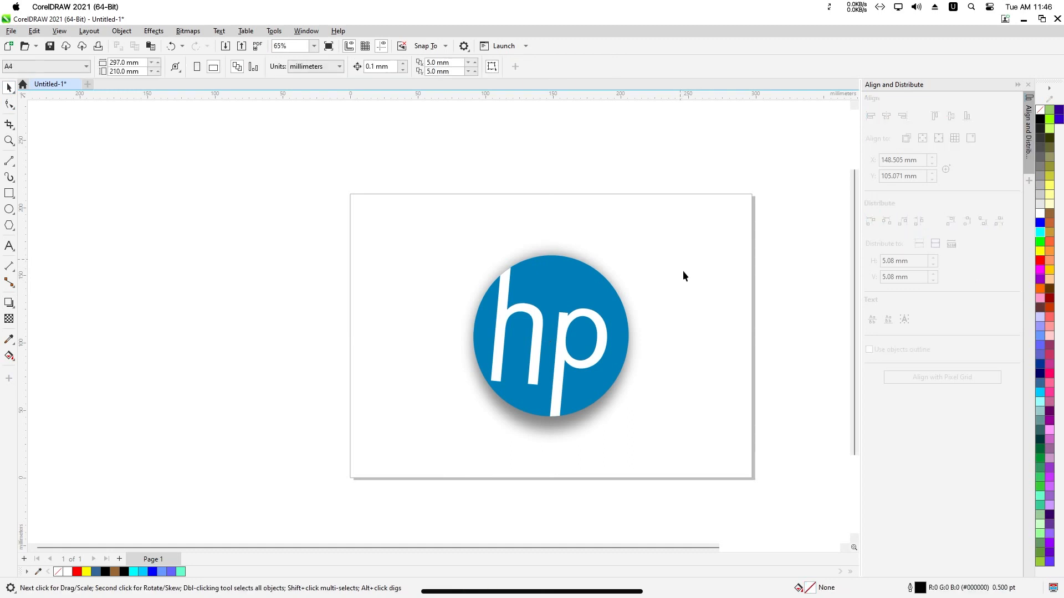